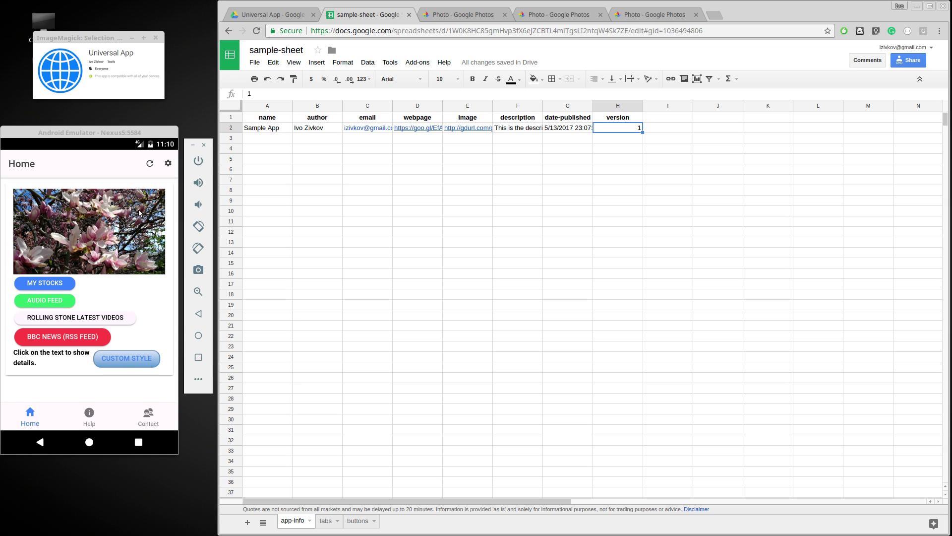
Step: Open the tabs sheet showing the home, about and contact rows
mouse_move(396, 133)
mouse_move(466, 128)
click(326, 521)
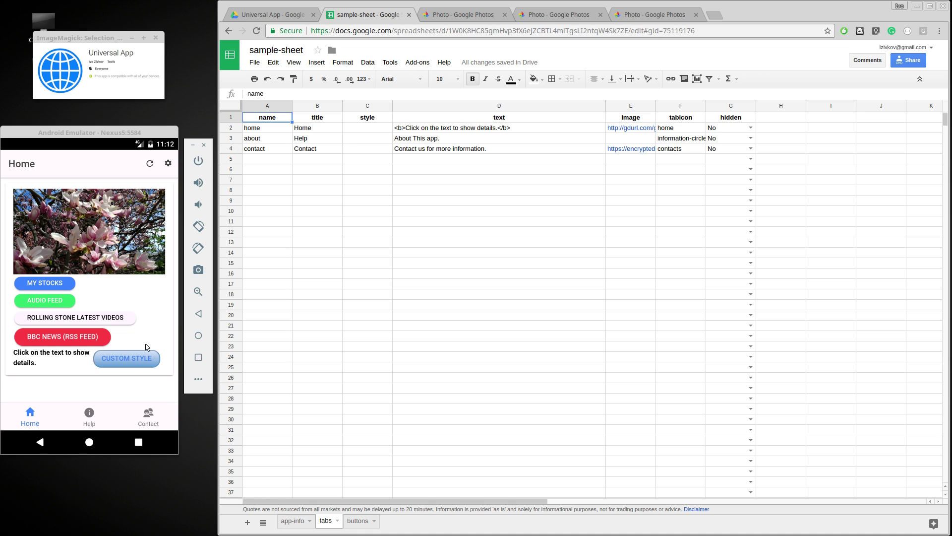
Step: Open the buttons sheet listing My Stocks, Audio Feed, Rolling Stone, BBC News and Custom Style
click(358, 521)
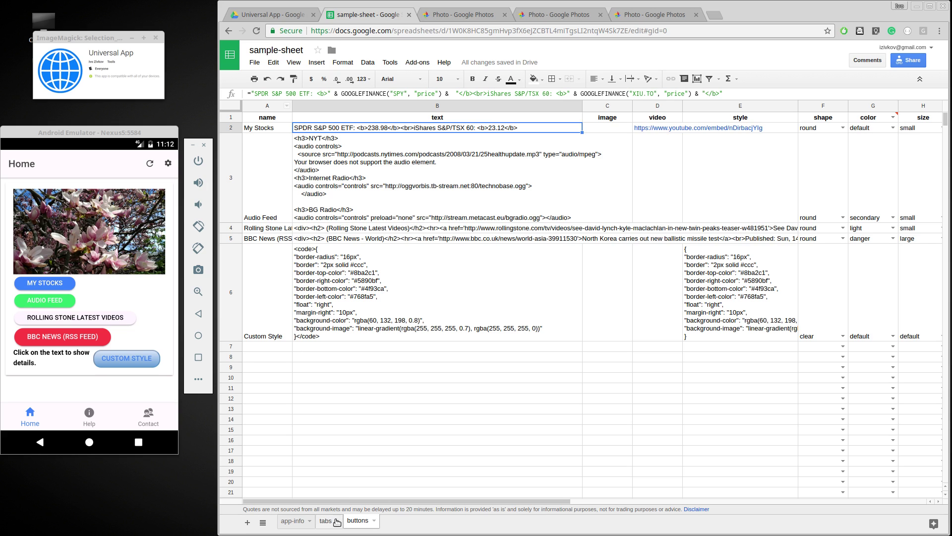
Step: From the app-info sheet, make a copy of the spreadsheet named 'My App'
click(293, 520)
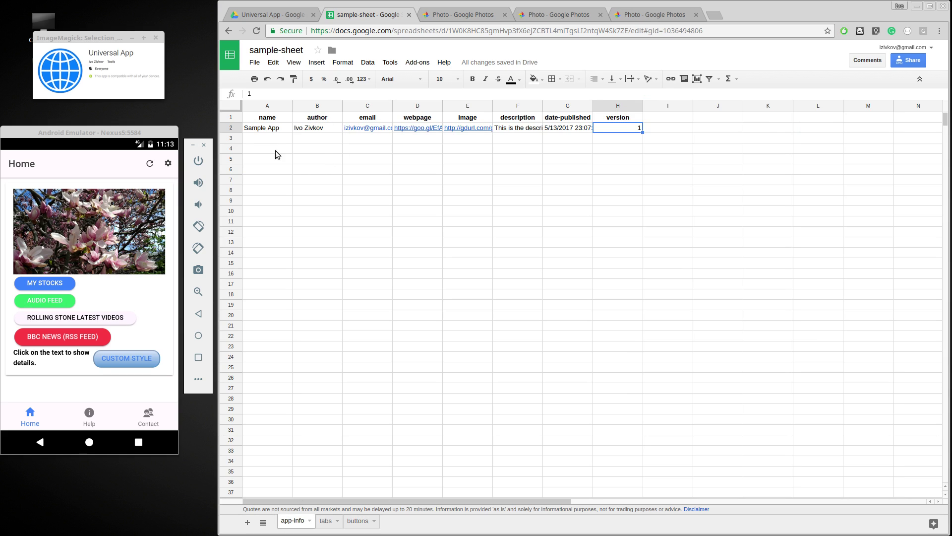
click(255, 64)
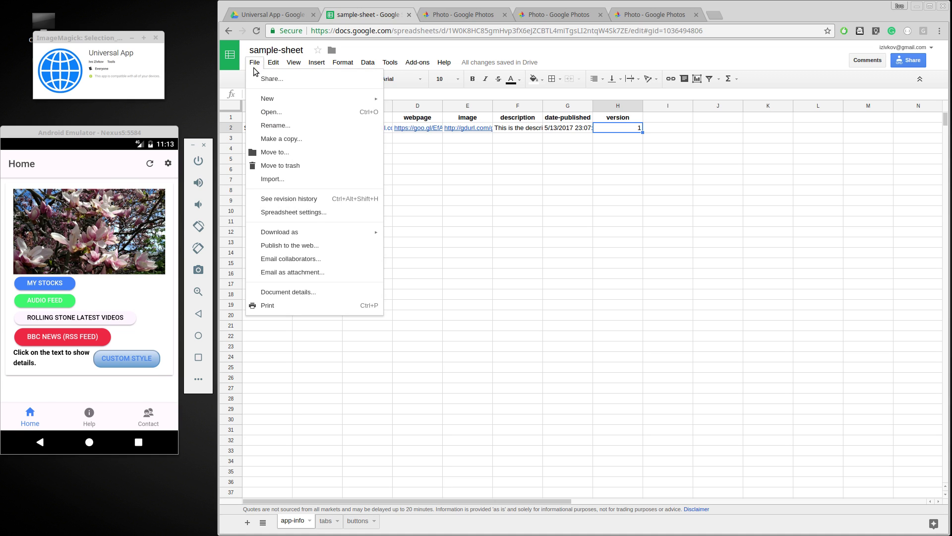
click(272, 139)
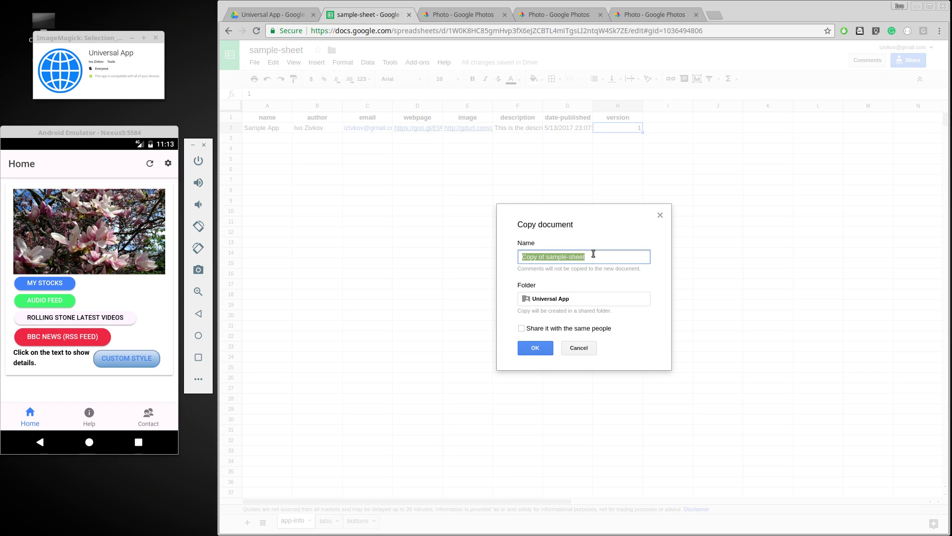
text(My App)
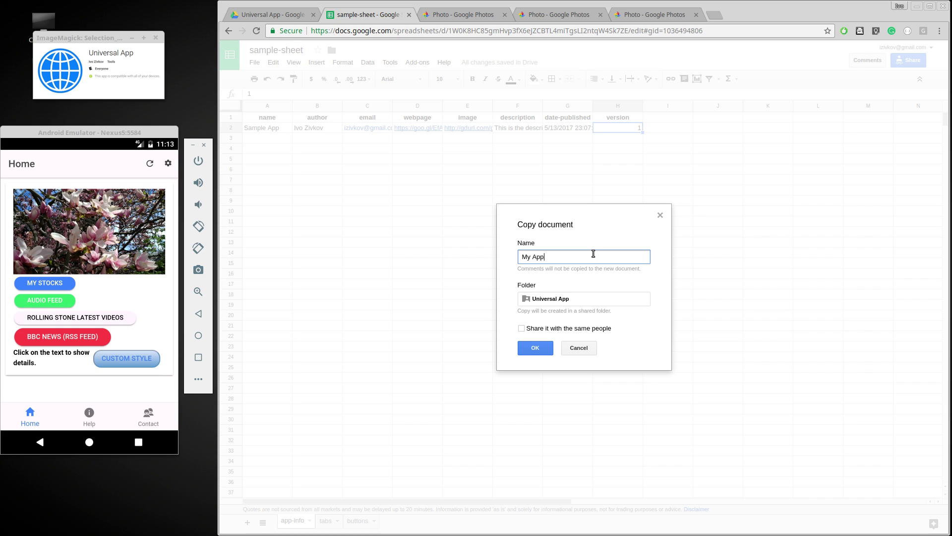
click(535, 348)
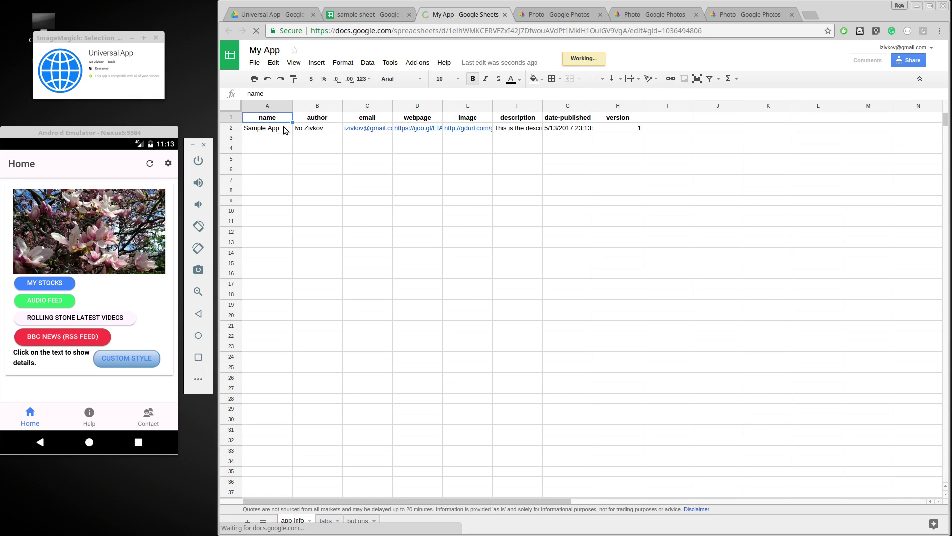
Step: Rename the app in A2 to 'My First App' and enter a new author name in B2
double_click(278, 129)
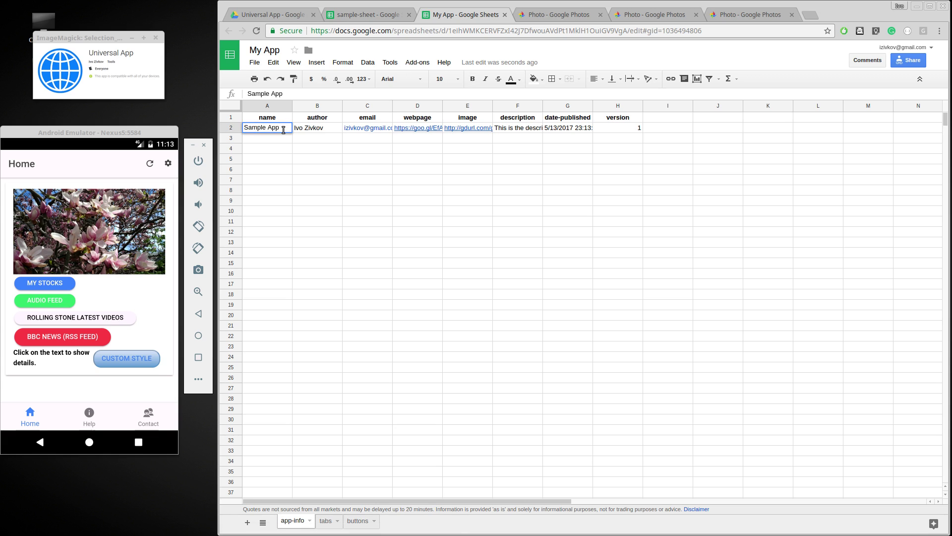
key(ctrl+a)
text(My First App)
click(332, 126)
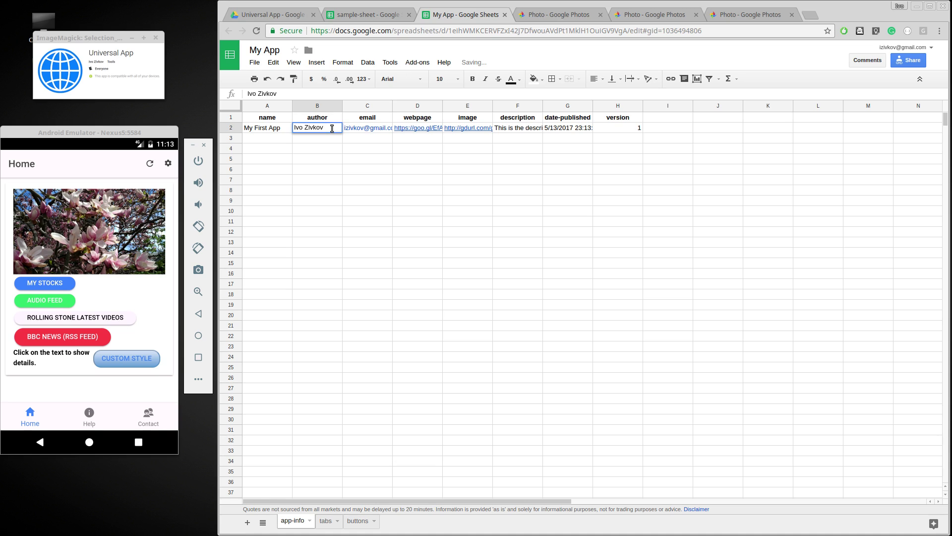
key(Return)
key(ctrl+a)
text(John )
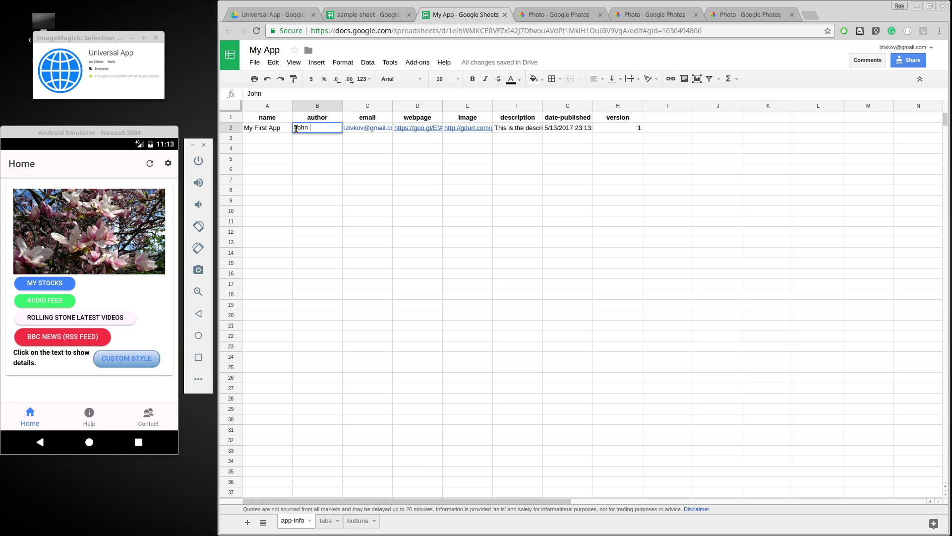
text(Dow)
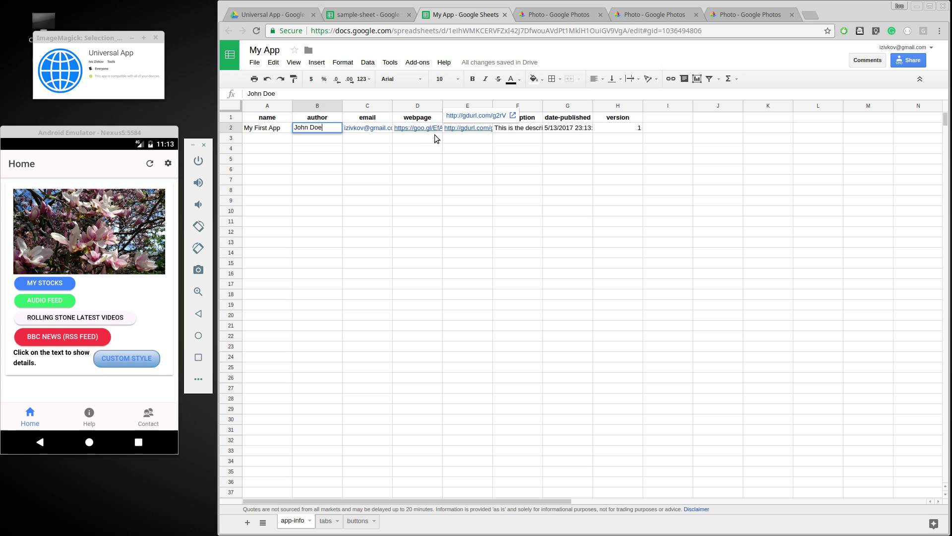
click(470, 131)
Step: Clear the old image link from cell E2
click(474, 158)
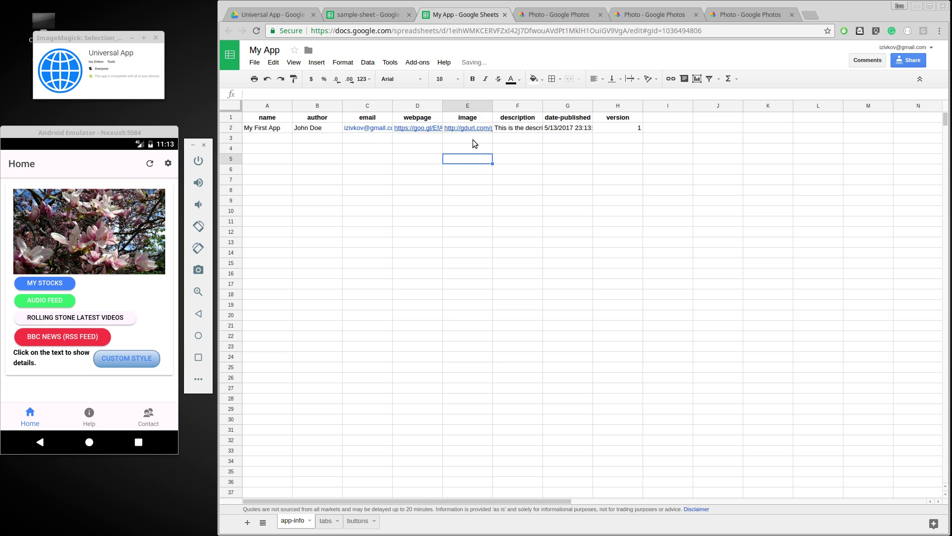
double_click(470, 128)
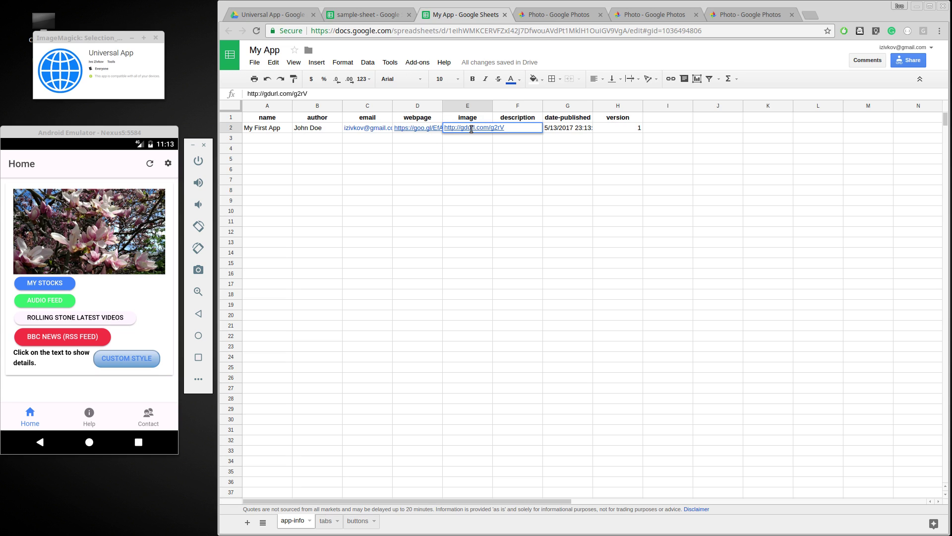
key(ctrl+a)
key(BackSpace)
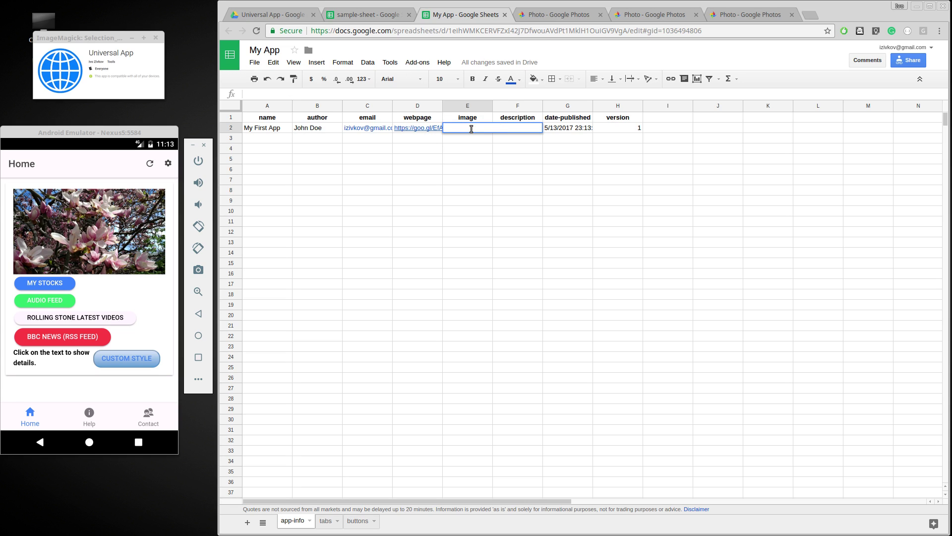
Step: Copy the scooter photo's image address from Google Photos
click(570, 15)
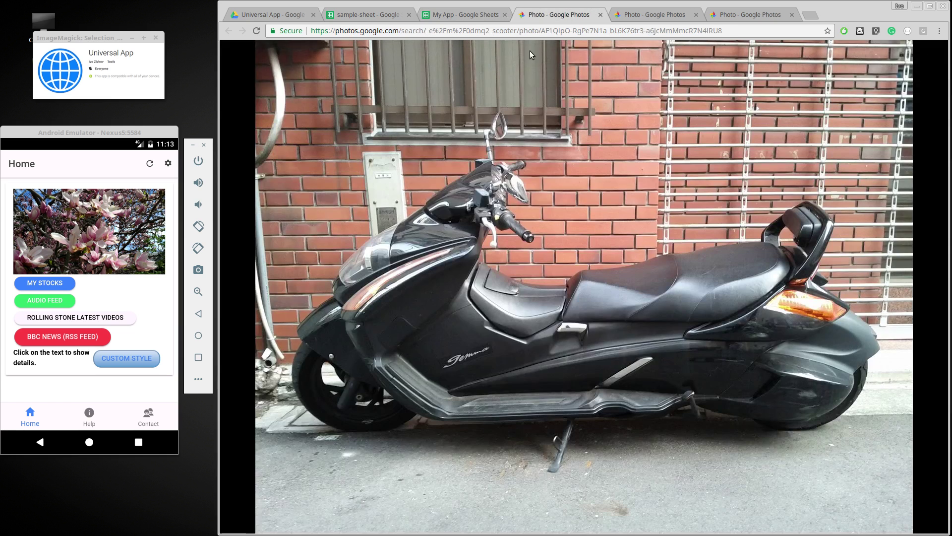
right_click(440, 227)
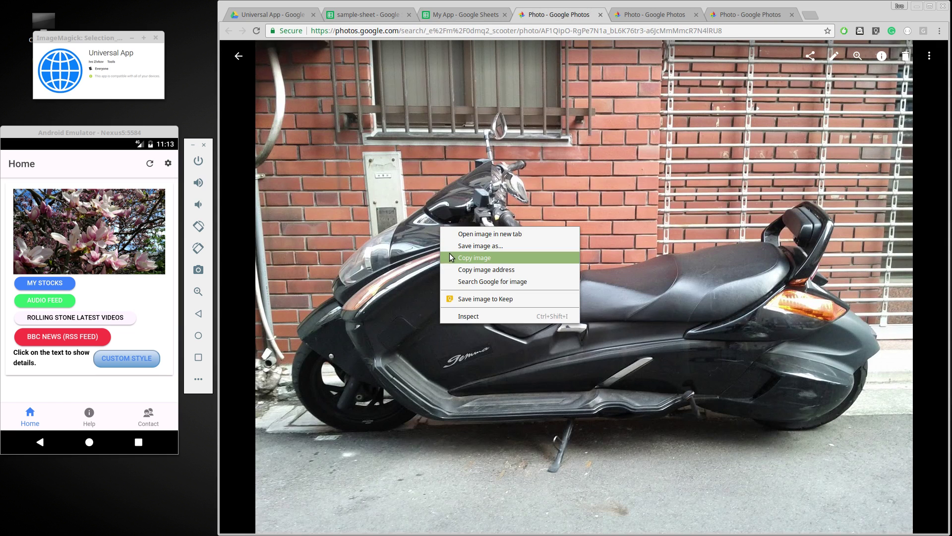
click(453, 269)
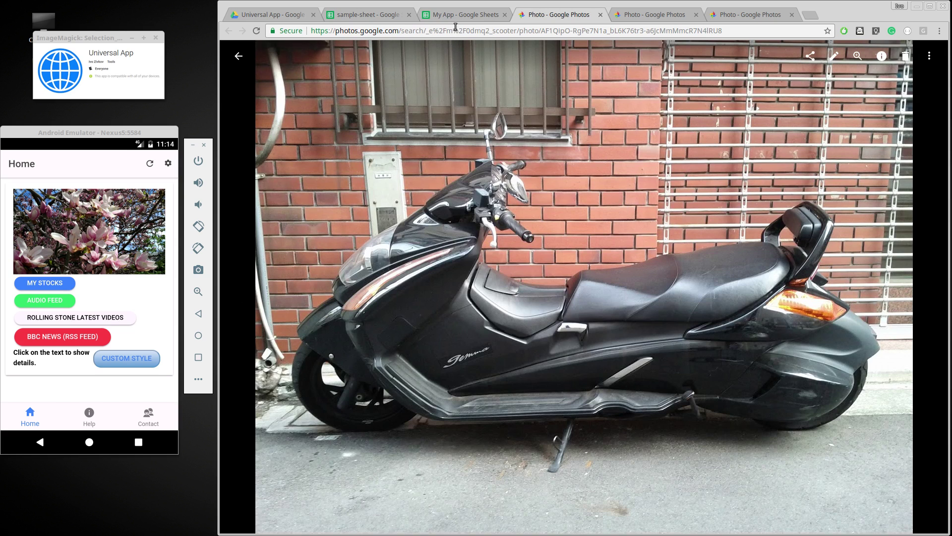
click(459, 16)
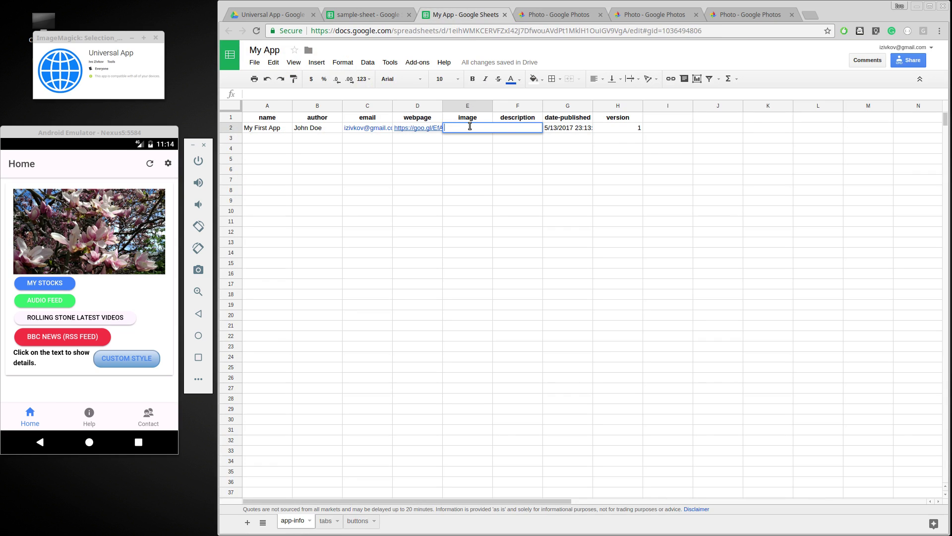
Step: Paste the scooter image address into E2 and commit it
key(ctrl+v)
key(Return)
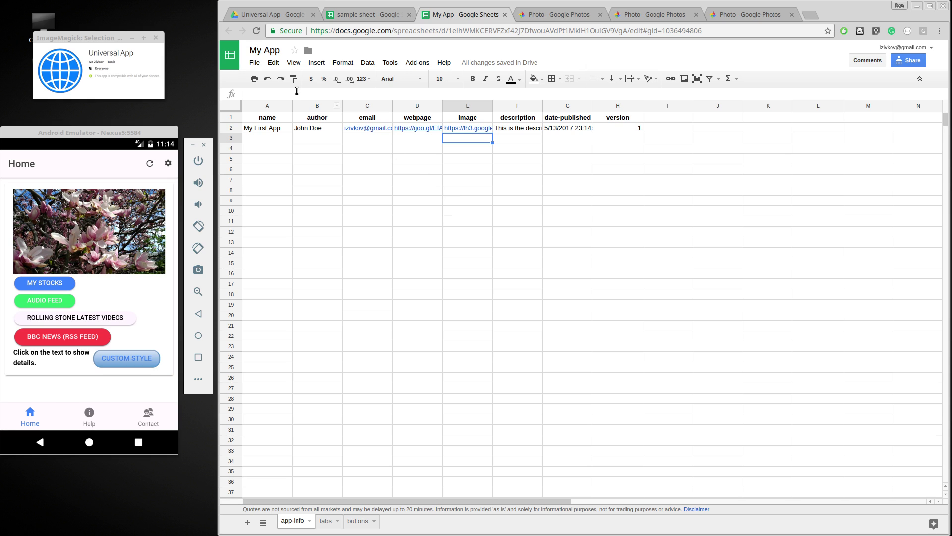
click(254, 62)
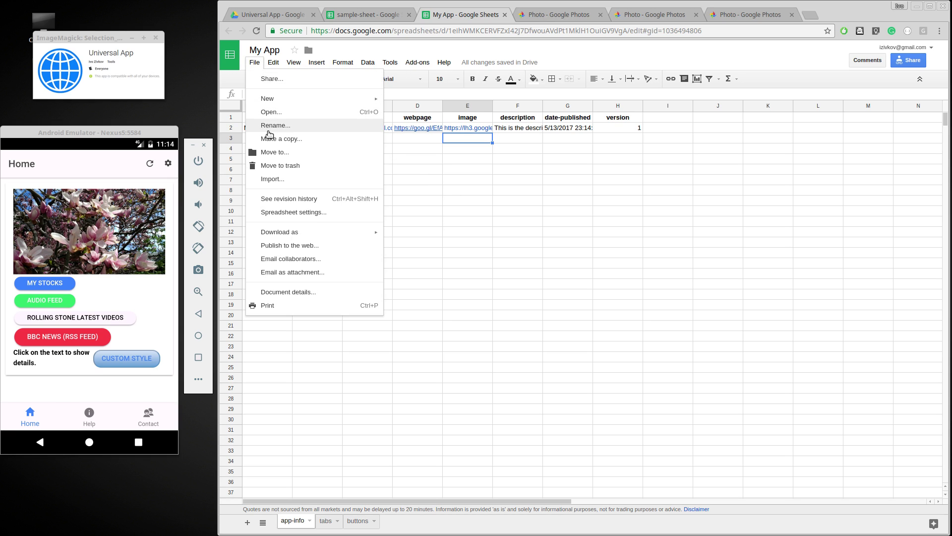
Step: Publish the entire document to the web as a web page and confirm
click(273, 246)
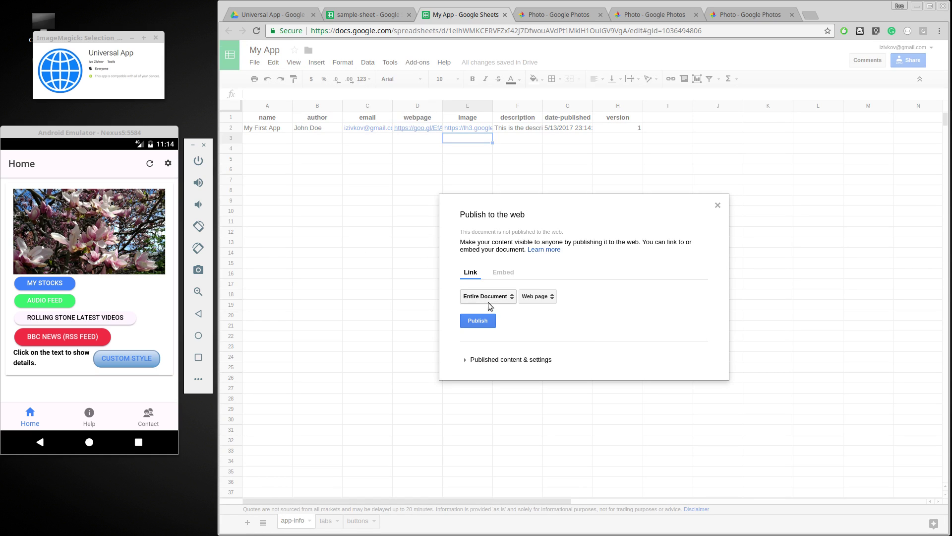
click(480, 325)
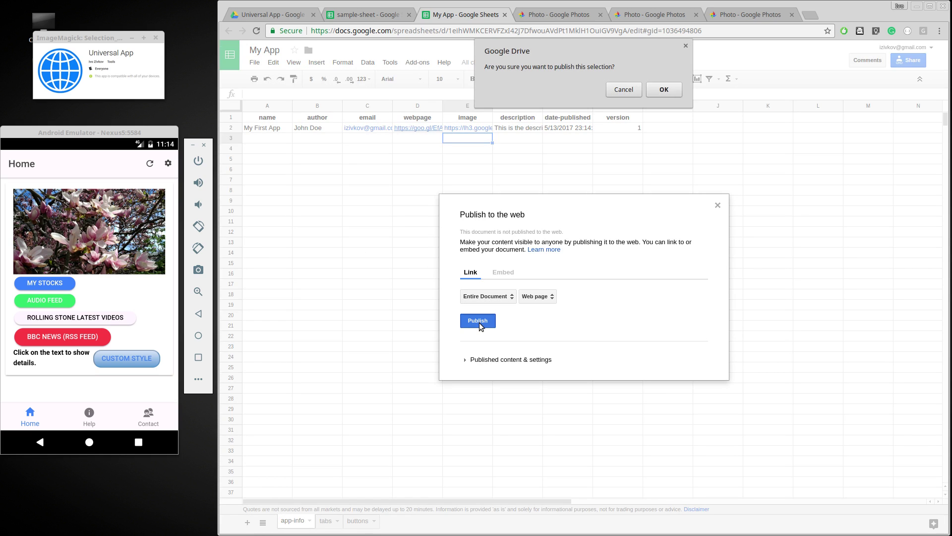
click(660, 93)
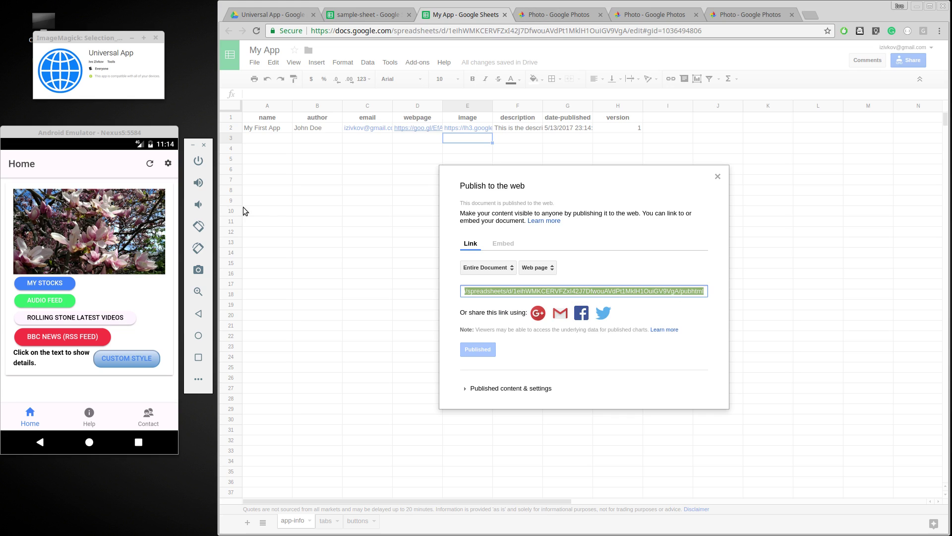
Step: In the emulator, add a new app from the pasted published sheet URL, adding My First App
click(169, 164)
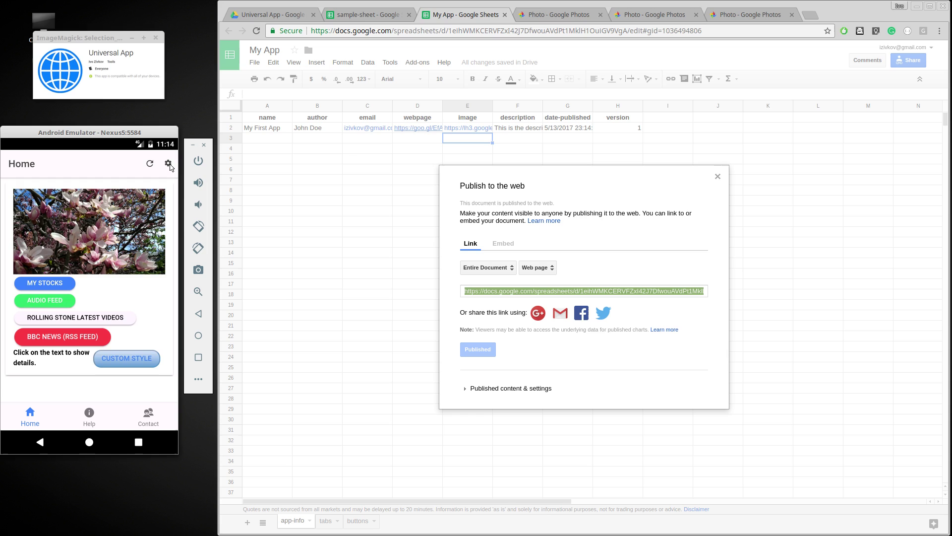
click(169, 164)
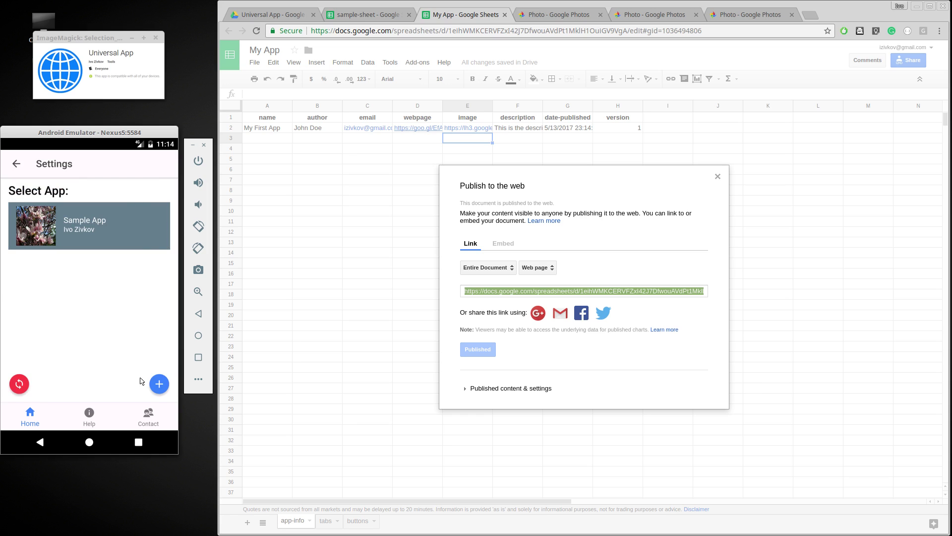
click(158, 386)
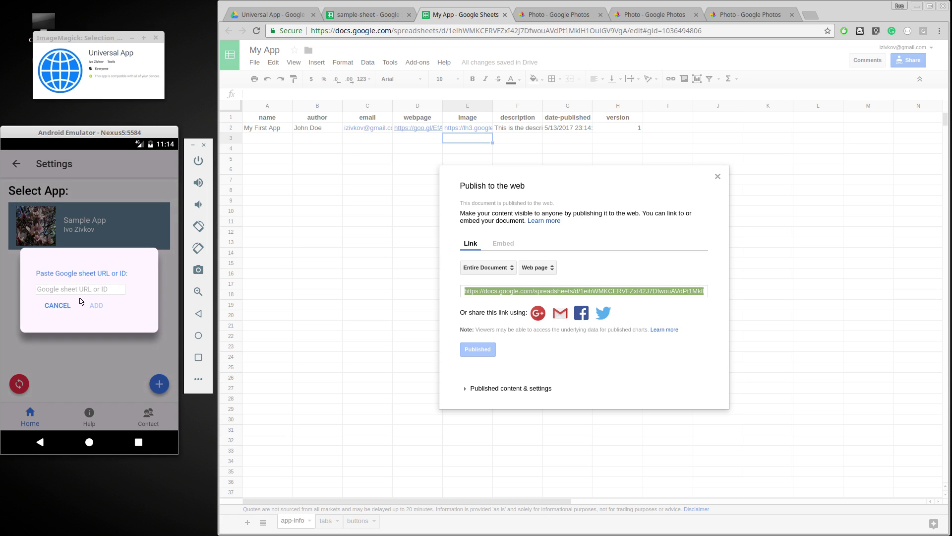
click(80, 290)
key(alt+Tab)
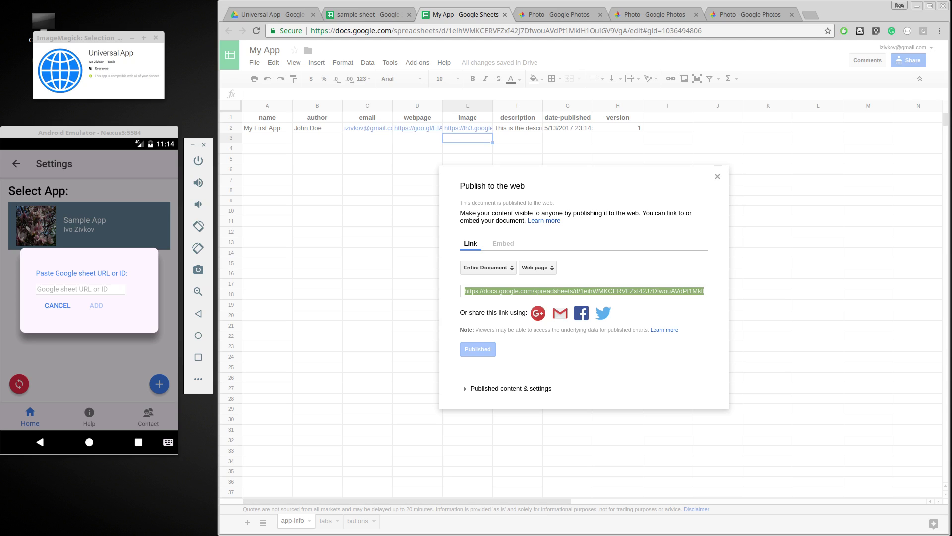
key(ctrl+v)
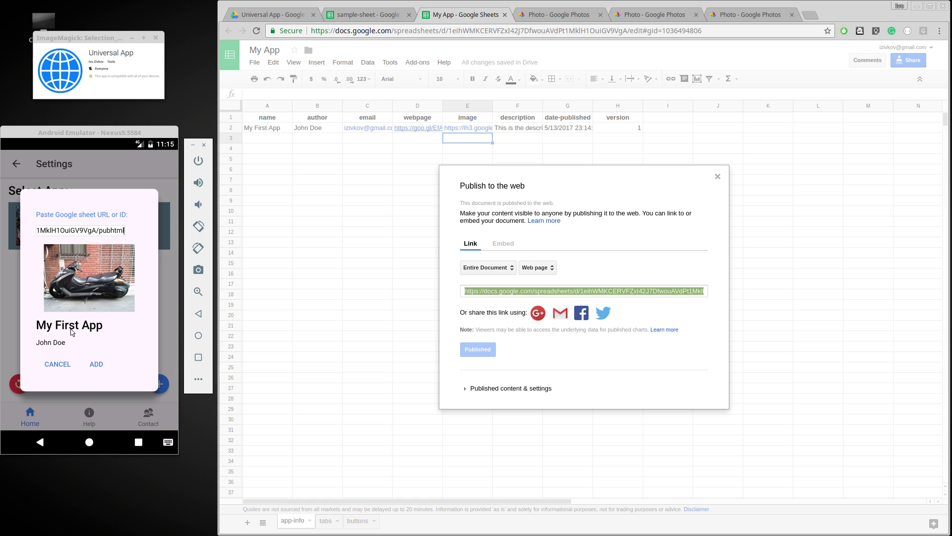
click(95, 366)
click(96, 365)
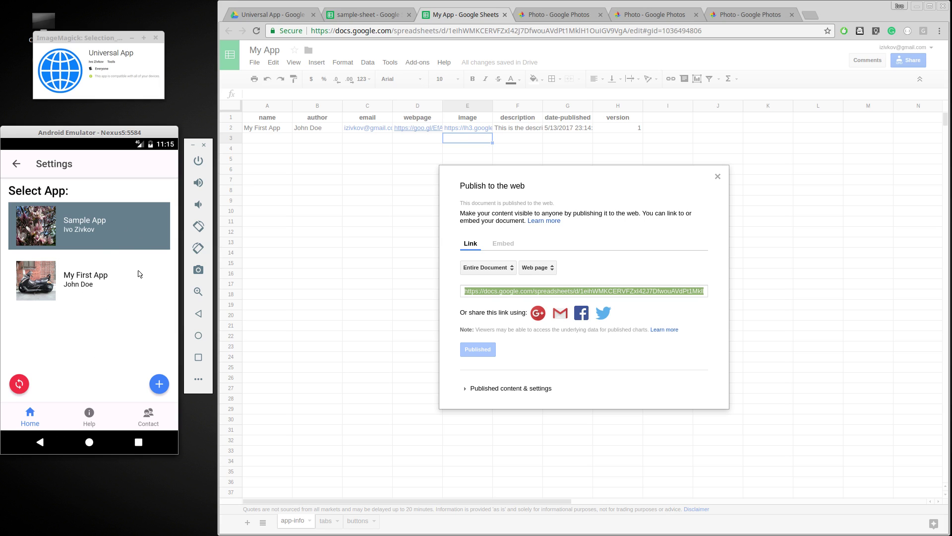
Step: Switch the emulator to My First App, then close the publish dialog and open the tabs sheet
click(105, 282)
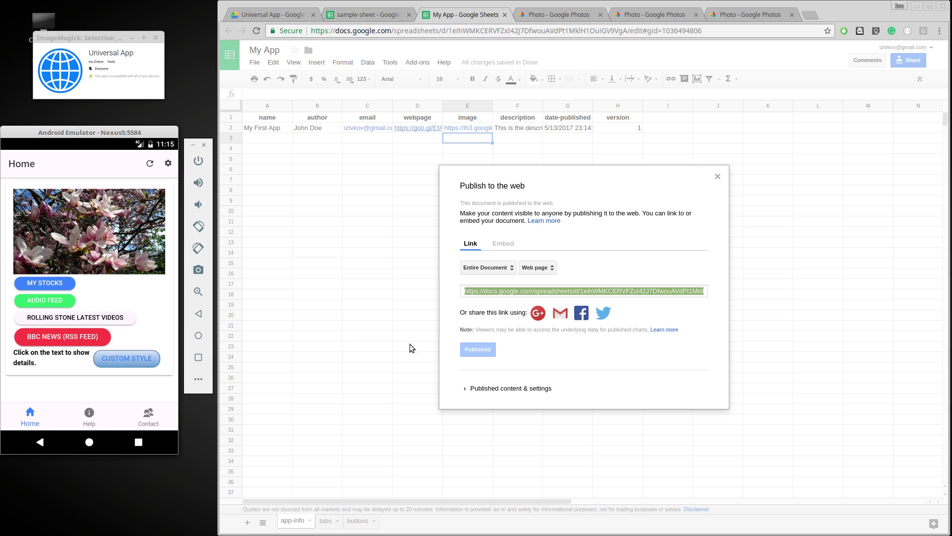
click(370, 326)
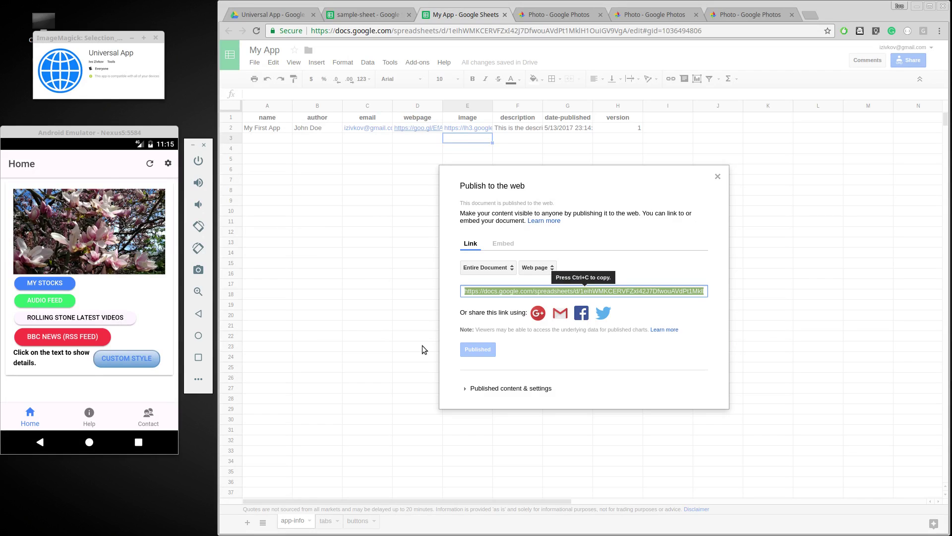
key(ctrl+c)
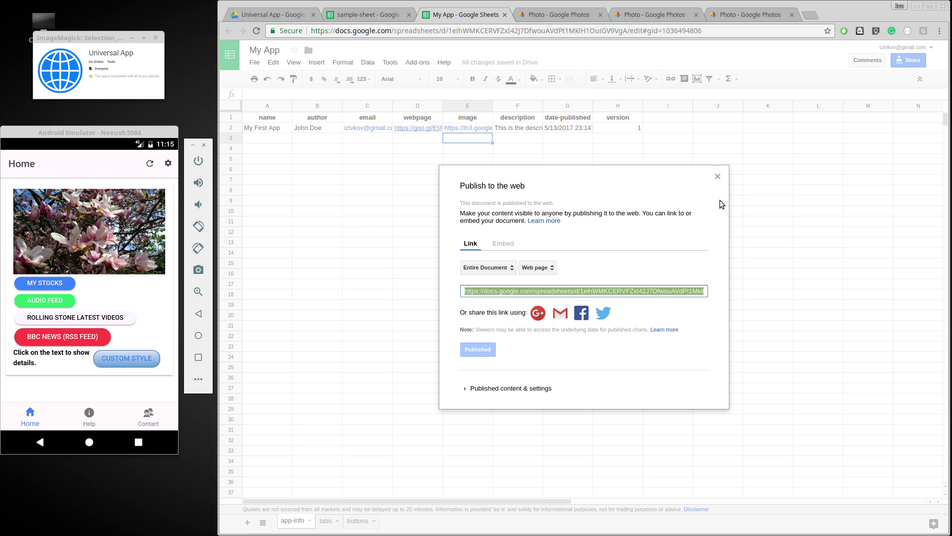
click(718, 176)
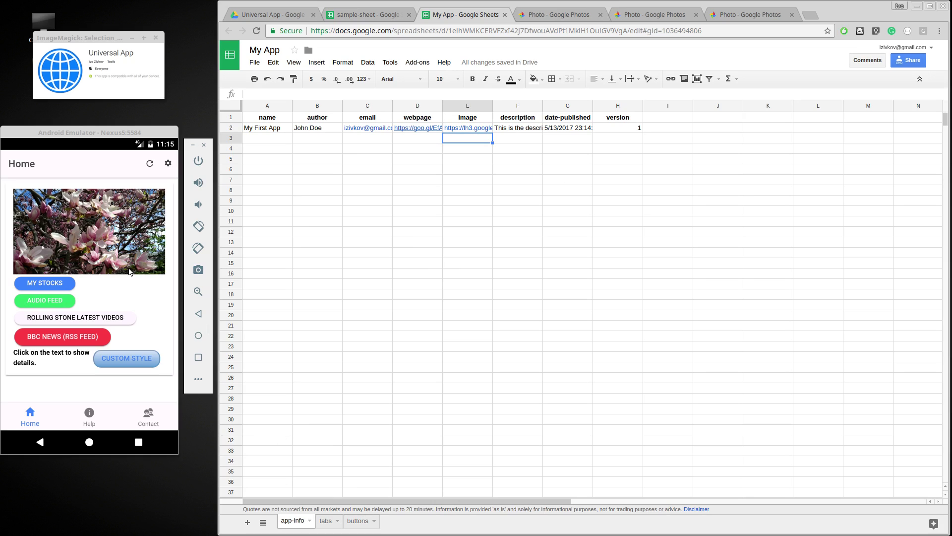
click(325, 521)
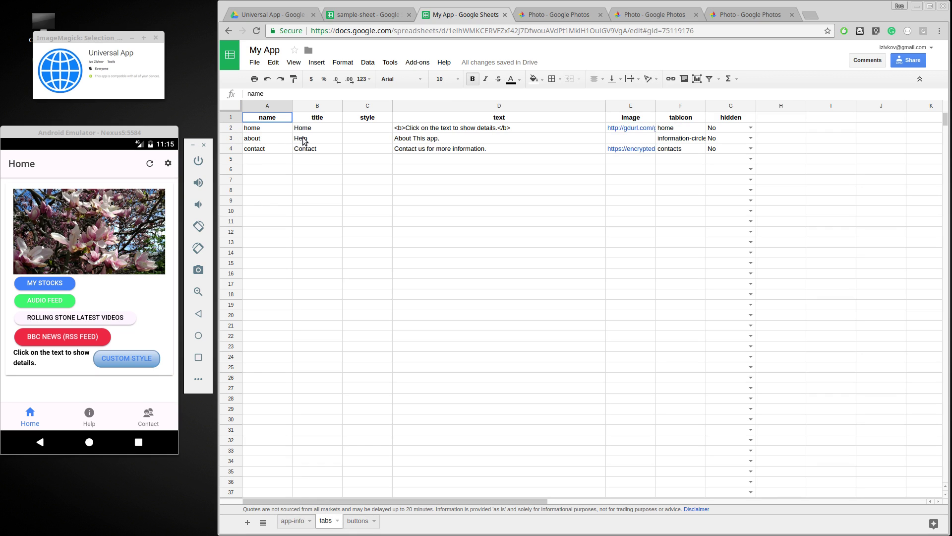
Step: Delete the about row (row 3) from the tabs sheet and refresh the app
click(230, 139)
right_click(229, 142)
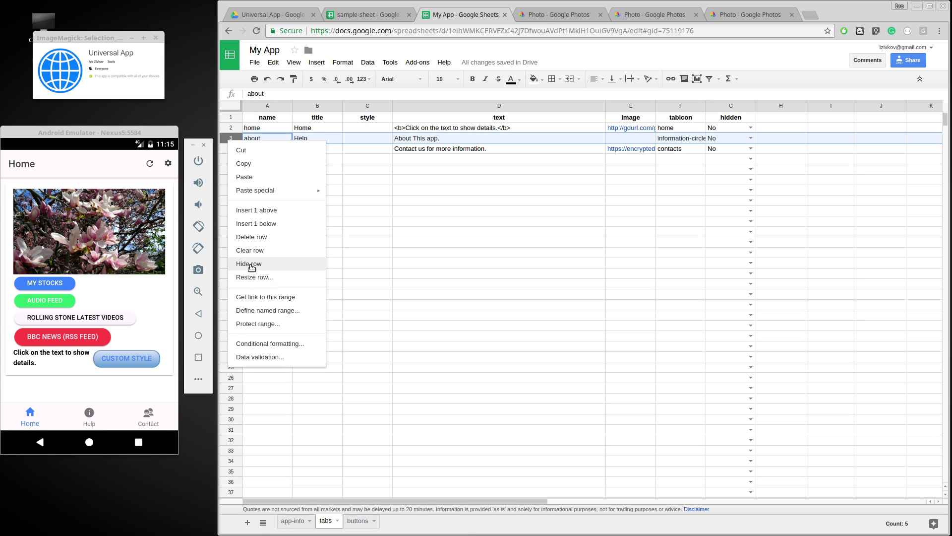
click(254, 241)
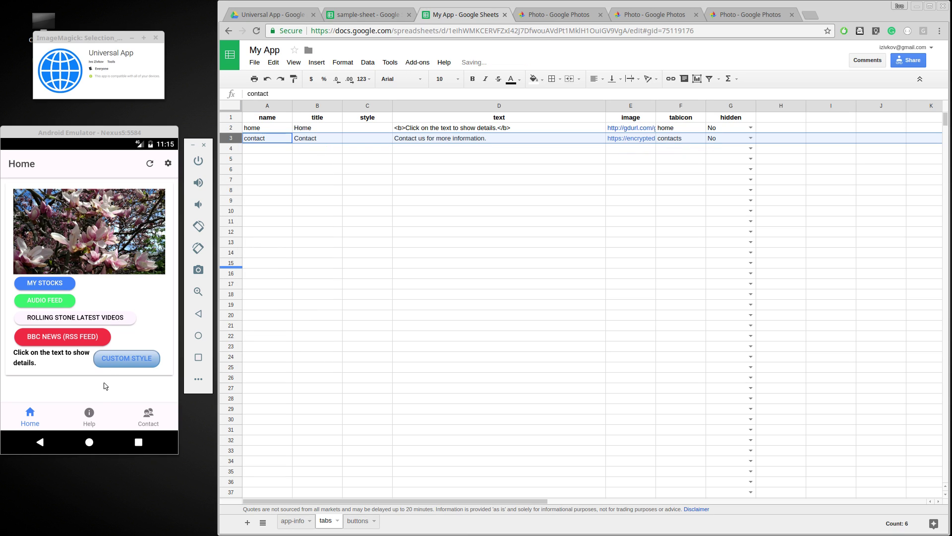
click(151, 165)
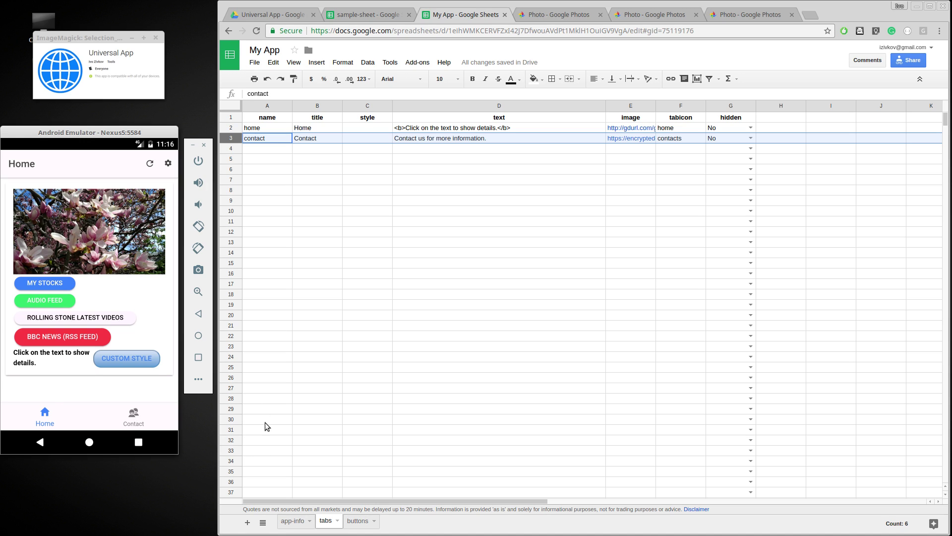
Step: Delete the Custom Style row (row 6) from the buttons sheet and refresh the app
click(358, 522)
click(358, 522)
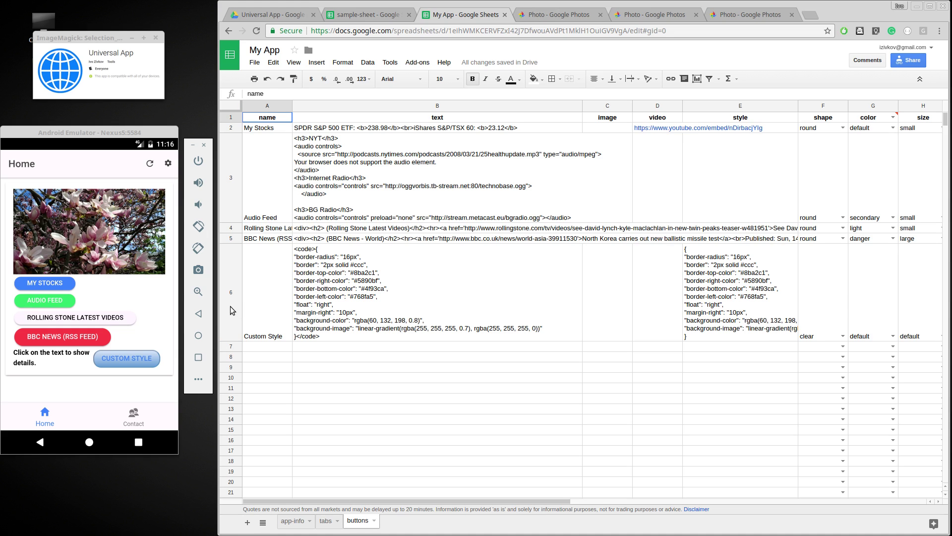
click(231, 307)
right_click(232, 310)
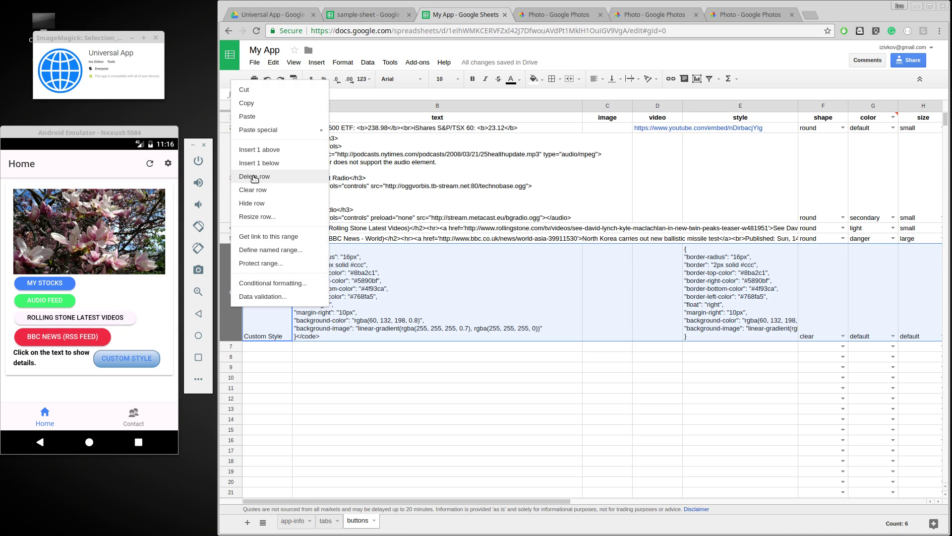
click(254, 177)
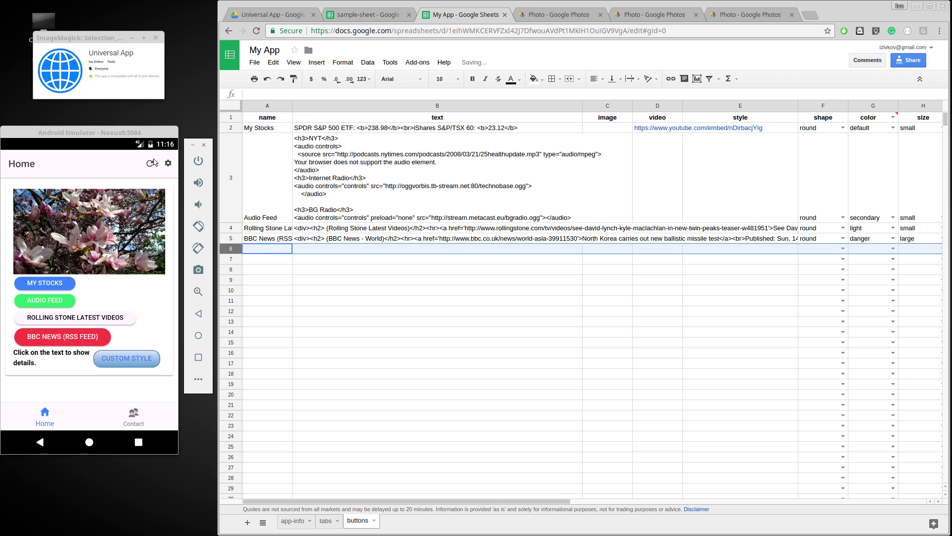
click(150, 163)
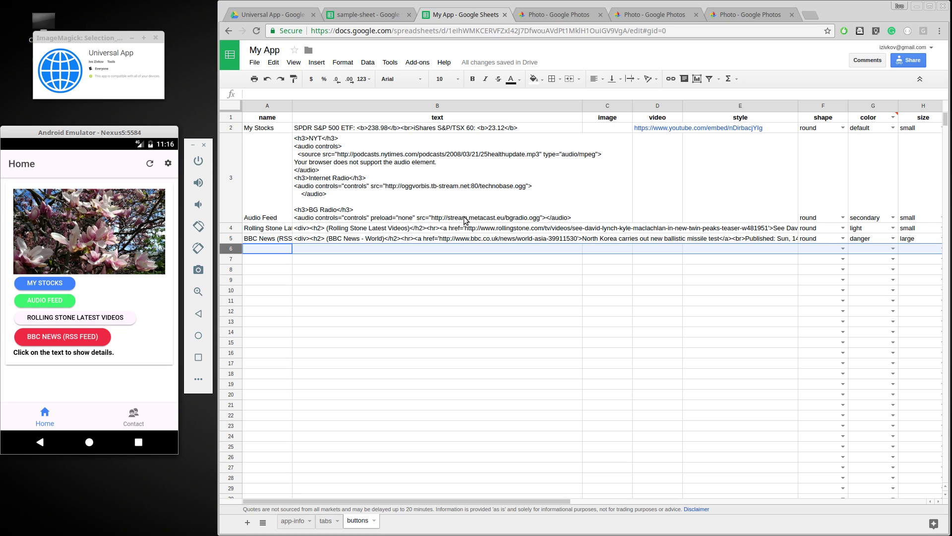
Step: Enter 'New Page' in A6 and 'This is a <b>new</b> Page' in B6
click(264, 248)
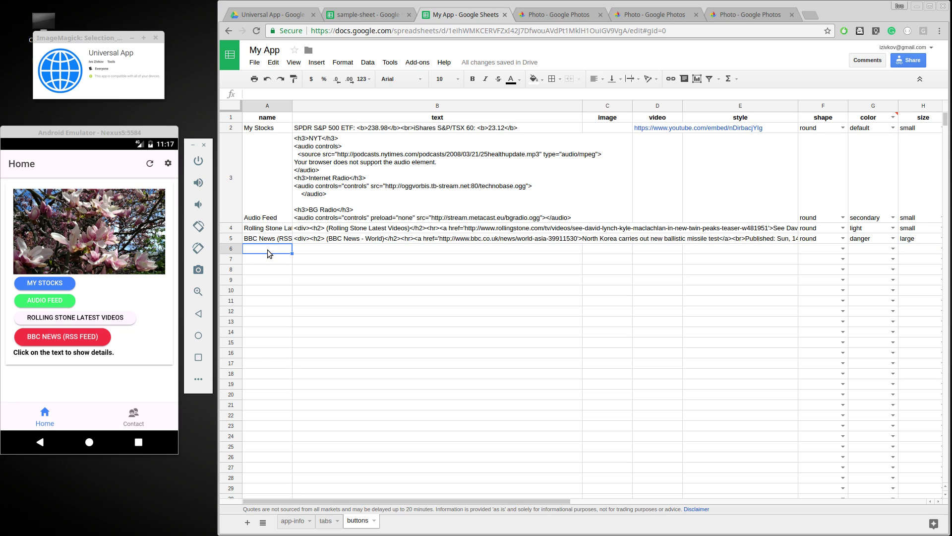
text(New Page)
double_click(300, 249)
text(Thi)
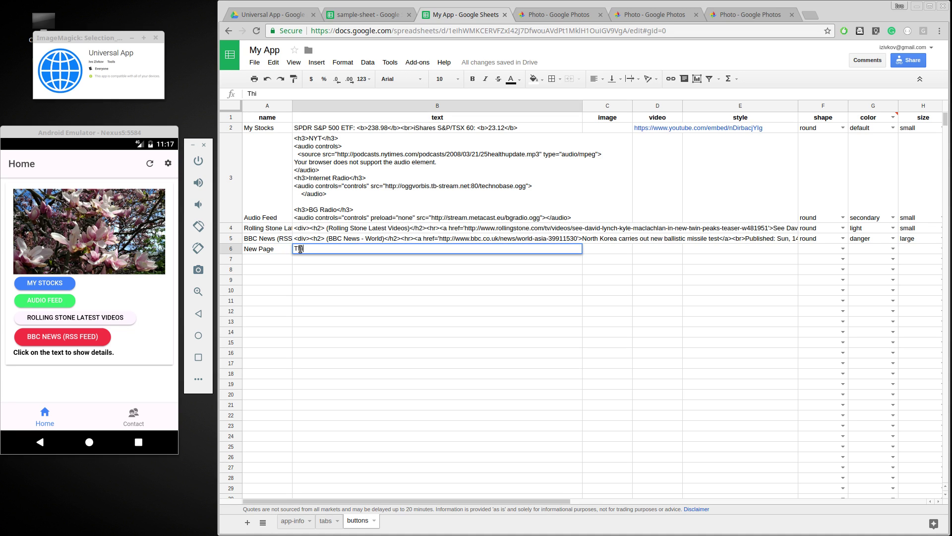
text(s is a new Page)
key(Left)
key(Left)
text(<b>)
key(Right)
key(Right)
key(Right)
text(</b>)
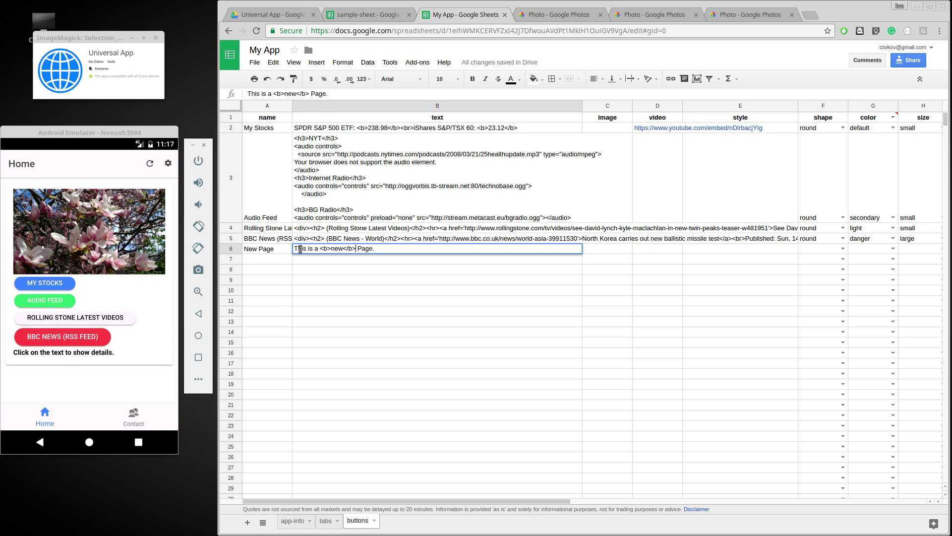
key(Return)
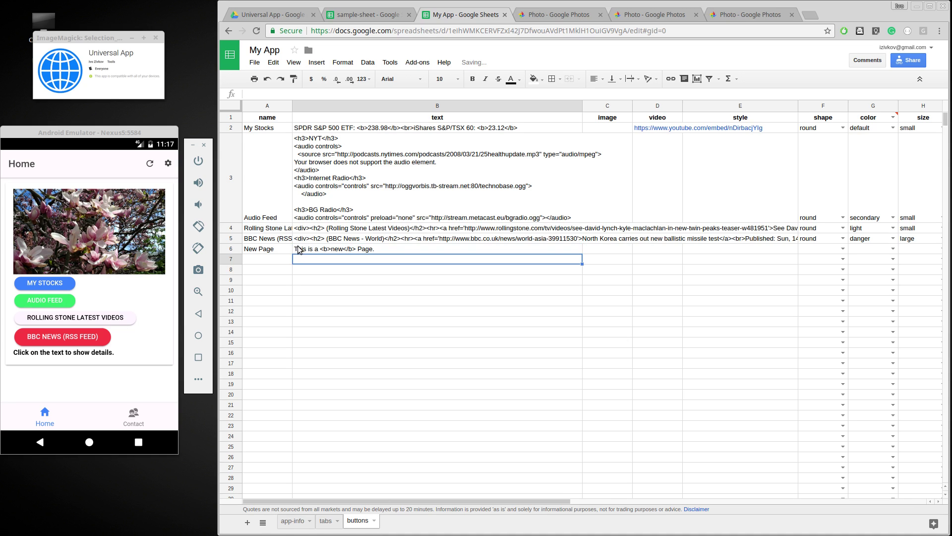
Step: Set row 6's shape to round, colour to dark and size to small
click(267, 250)
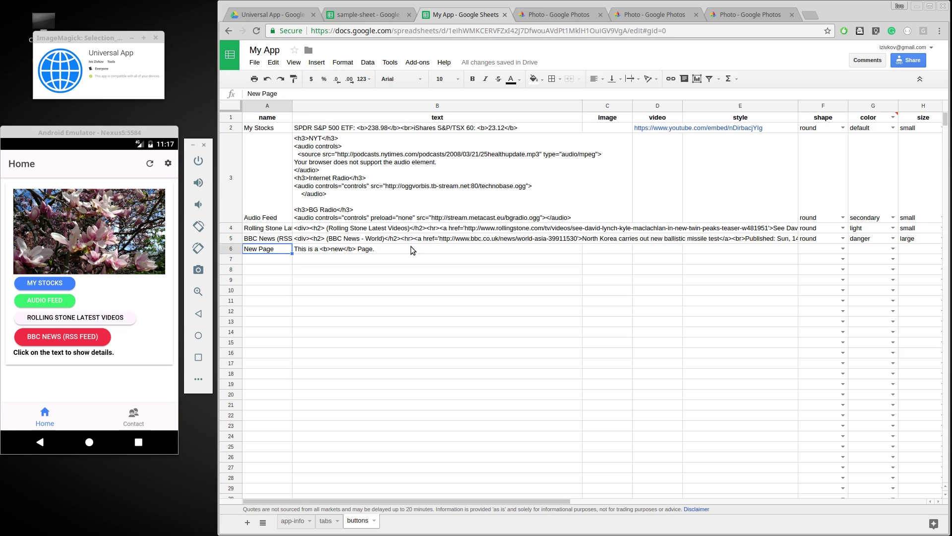
click(843, 249)
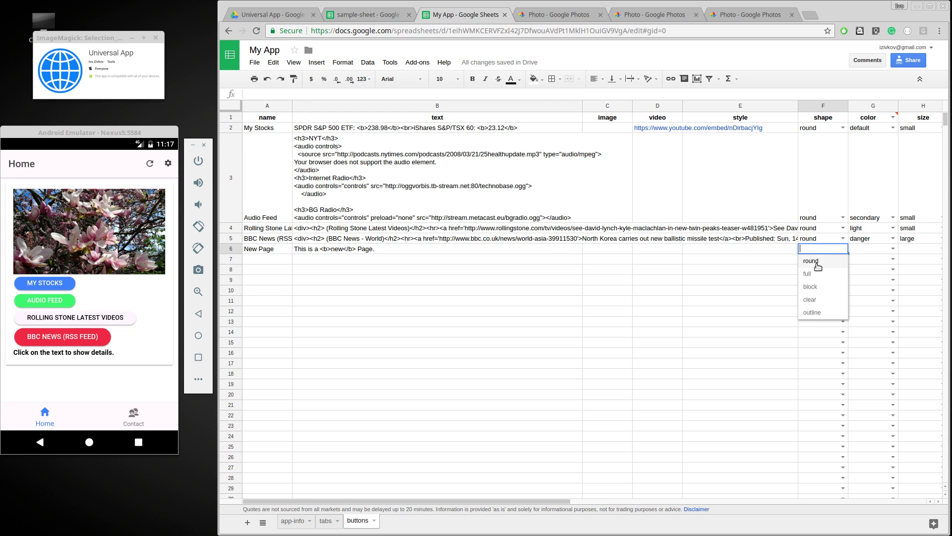
click(818, 261)
click(892, 249)
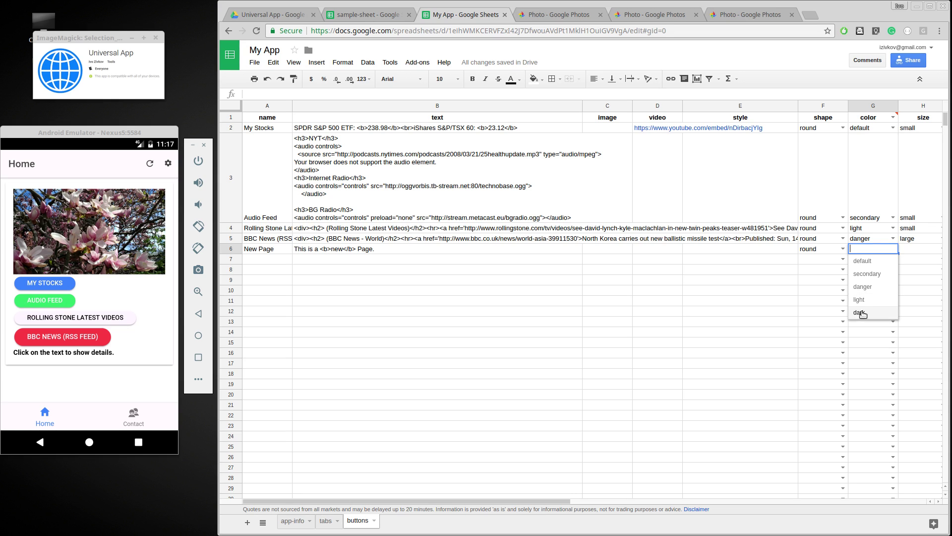
click(863, 315)
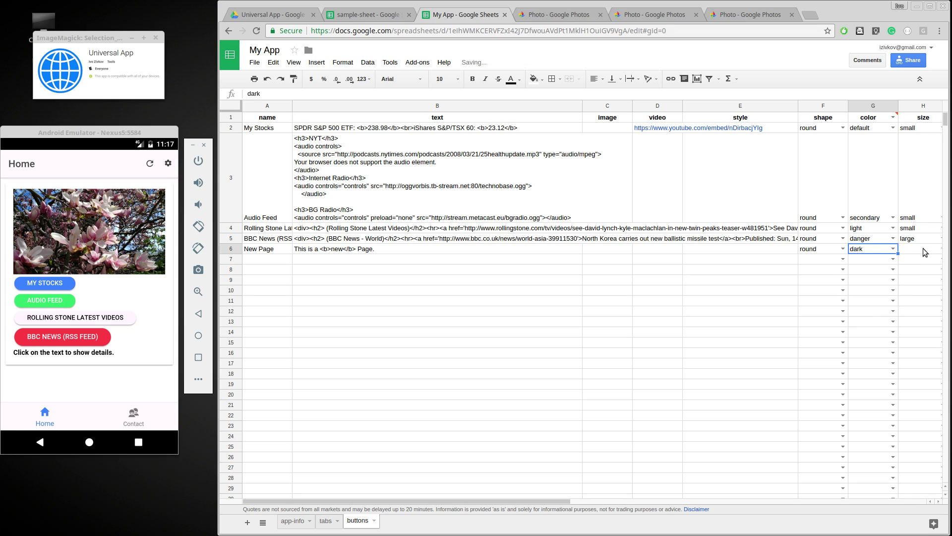
click(940, 248)
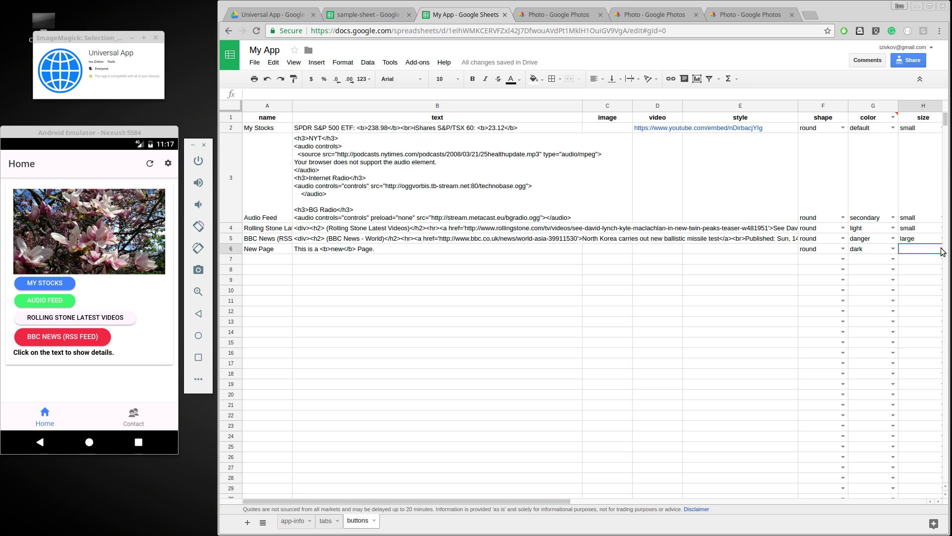
click(941, 248)
click(872, 274)
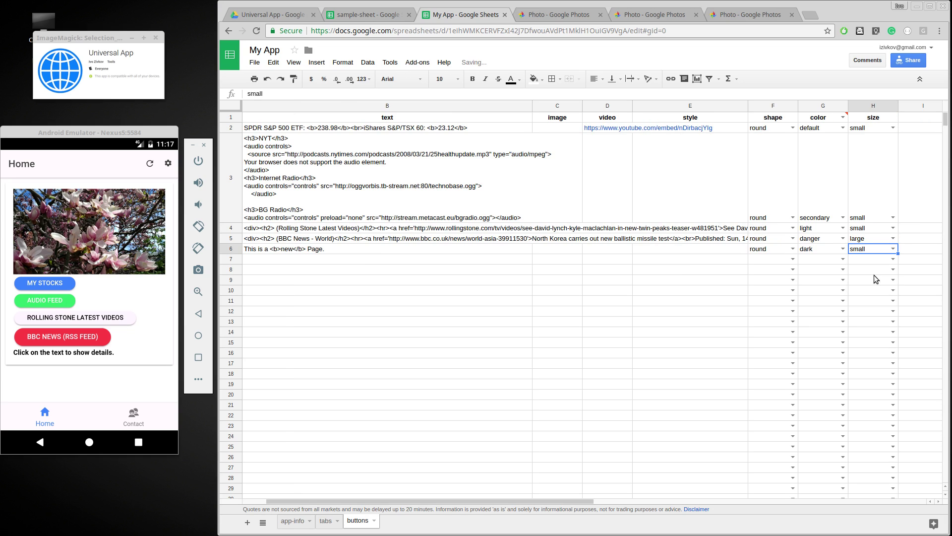
click(457, 258)
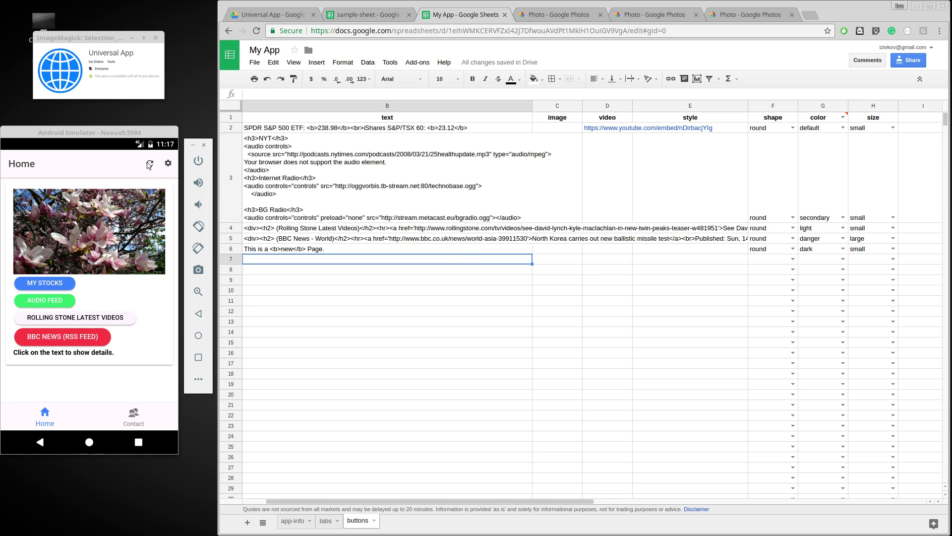
Step: Reload the emulated app, open its NEW PAGE, then select cell B6
click(150, 163)
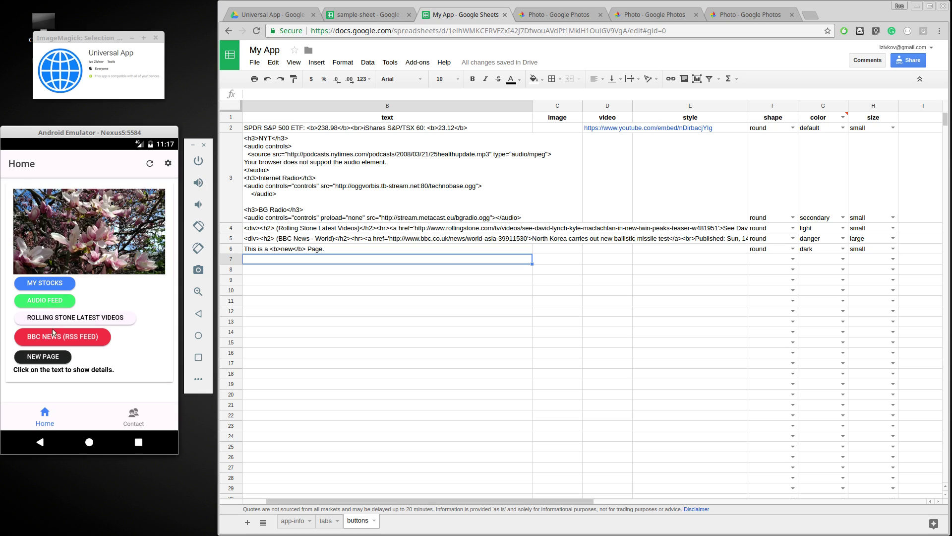
click(52, 360)
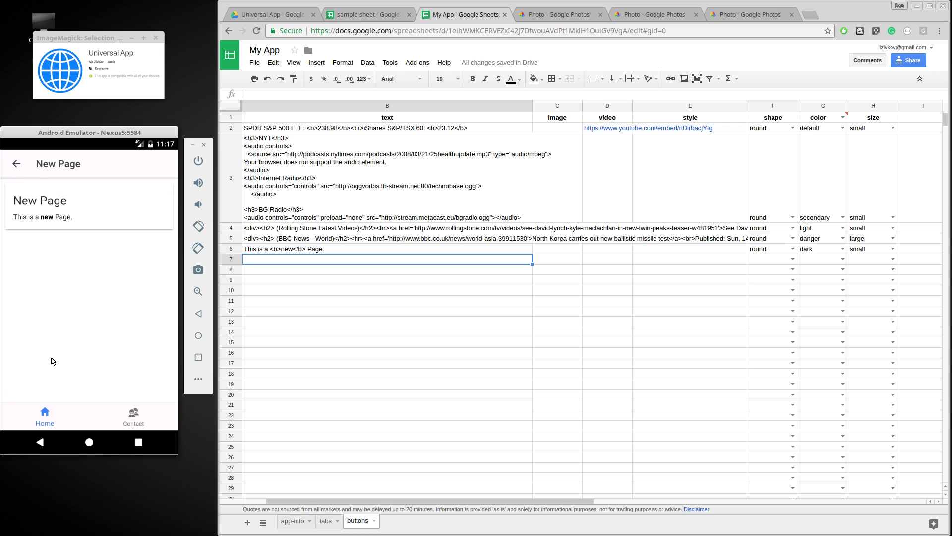
click(258, 250)
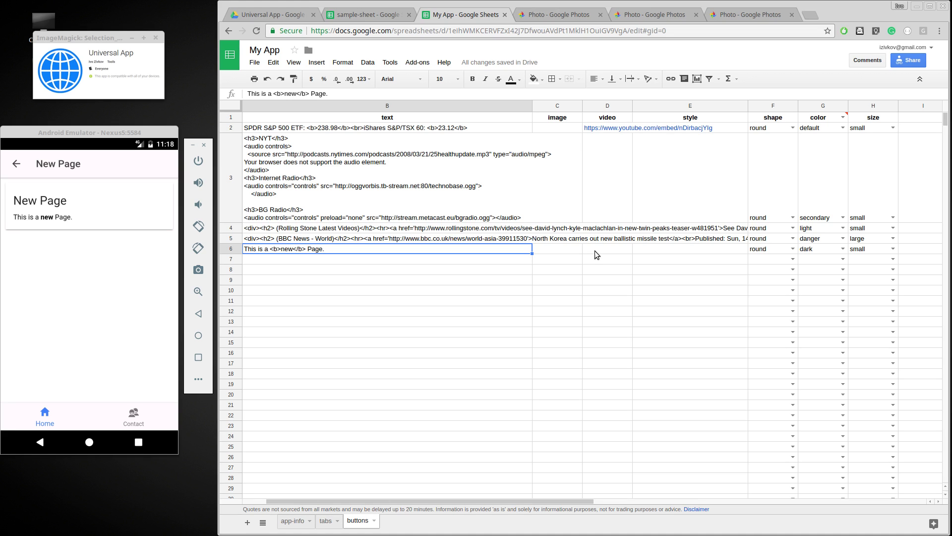
Step: Copy the scooter photo's image address from Google Photos and paste it into C6
click(556, 250)
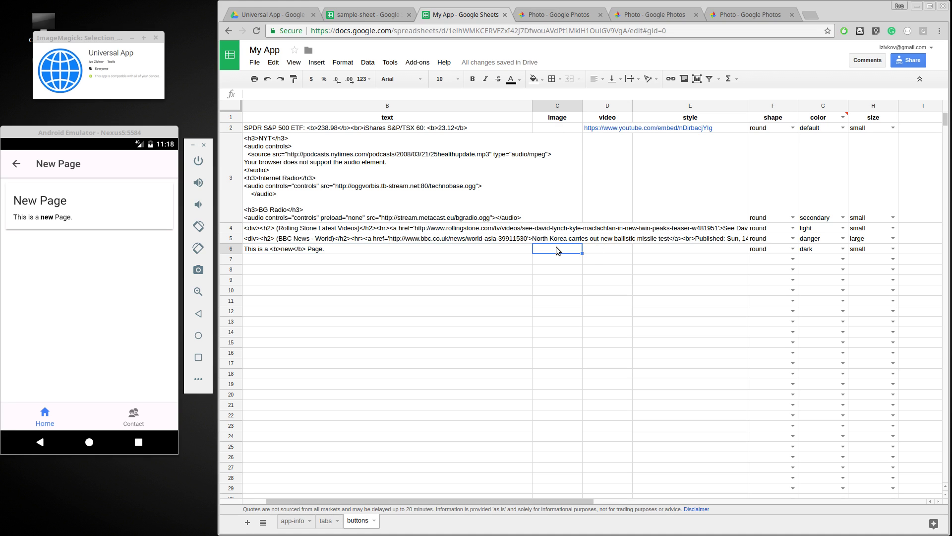
click(637, 17)
right_click(575, 115)
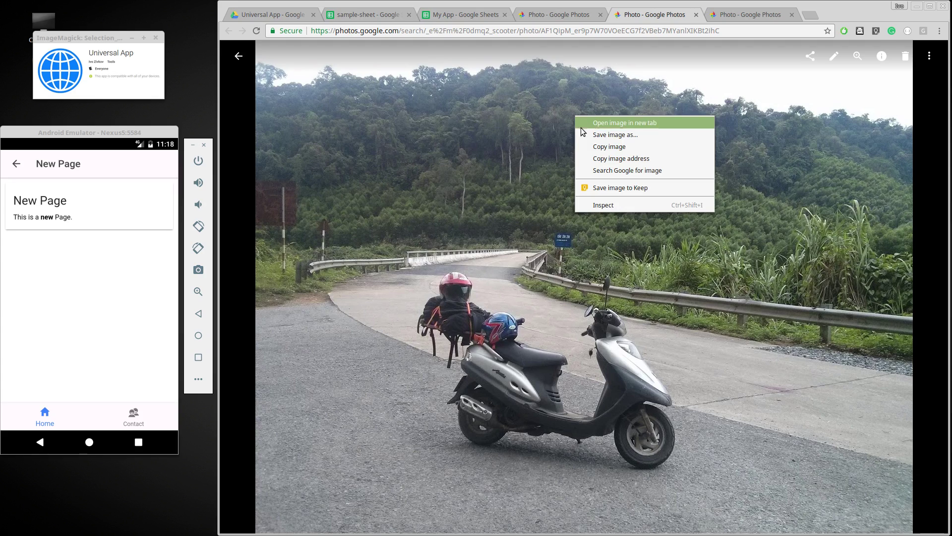
click(583, 157)
click(448, 16)
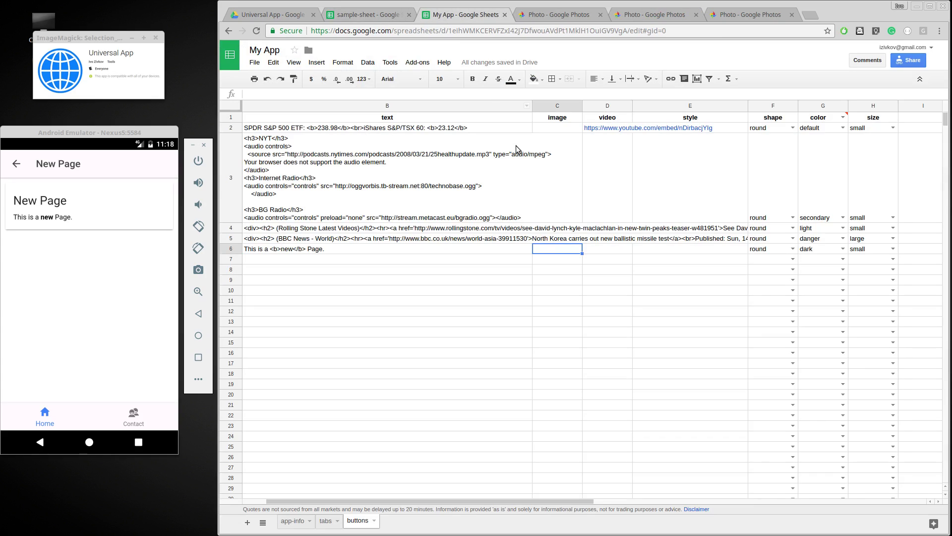
key(ctrl+v)
double_click(536, 251)
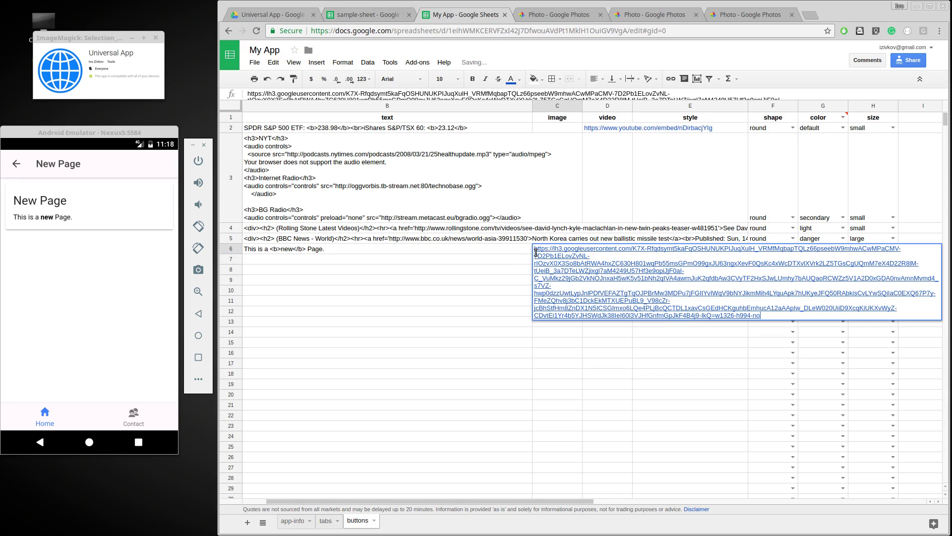
key(Return)
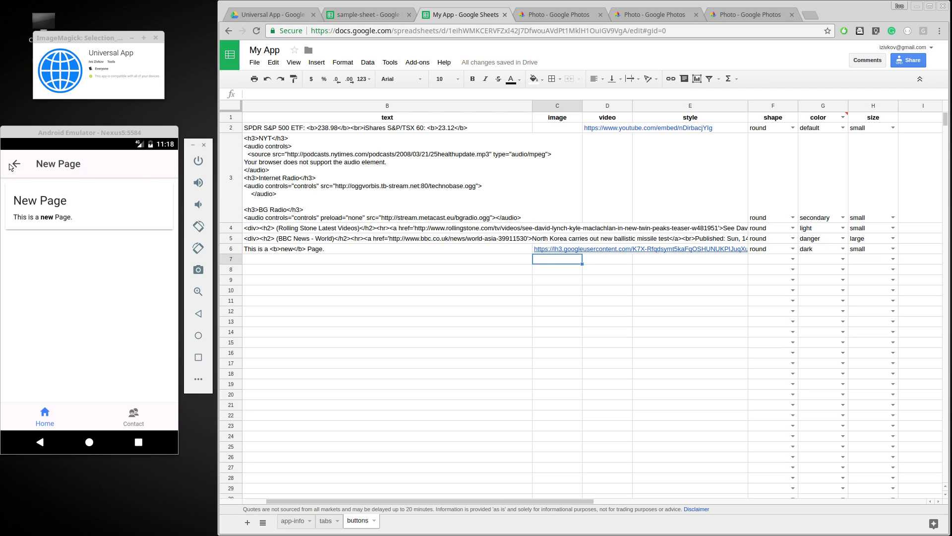
Step: Reload the app from Home and open the New Page to see the scooter
click(11, 167)
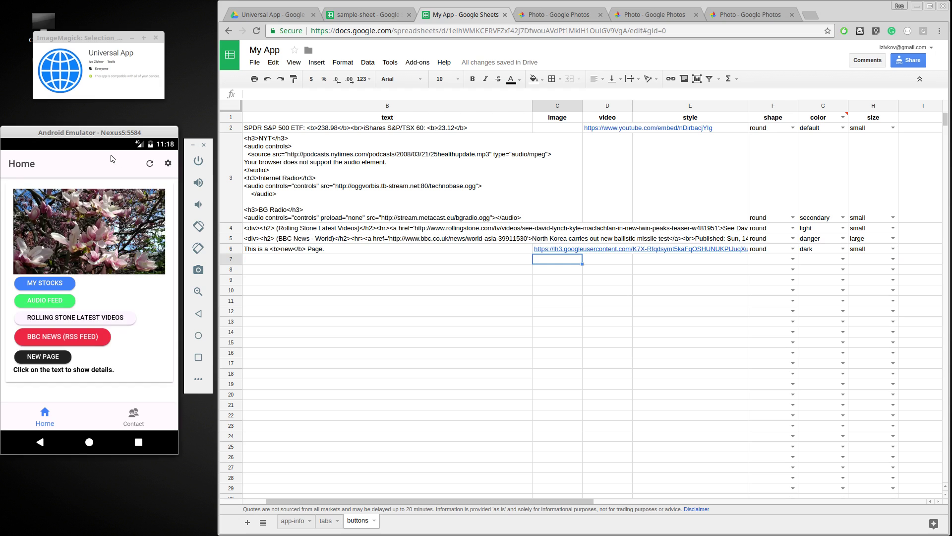
click(150, 163)
click(50, 359)
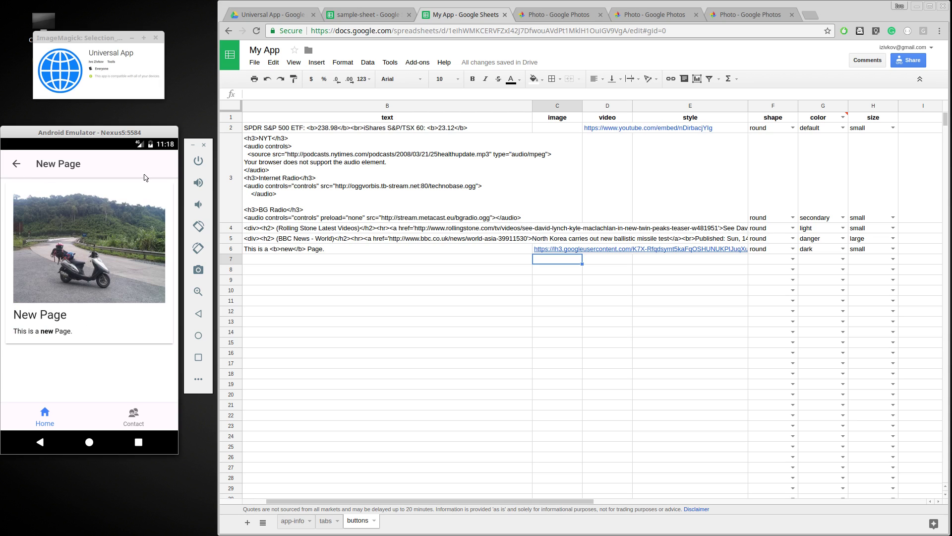
Step: Return the app Home and open its My Stocks page with SPDR and iShares quotes
click(16, 165)
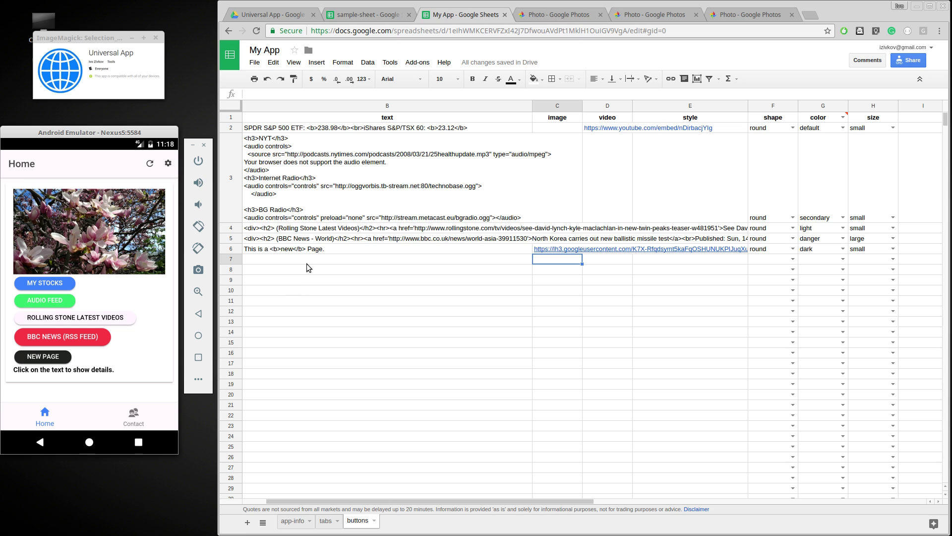
click(323, 249)
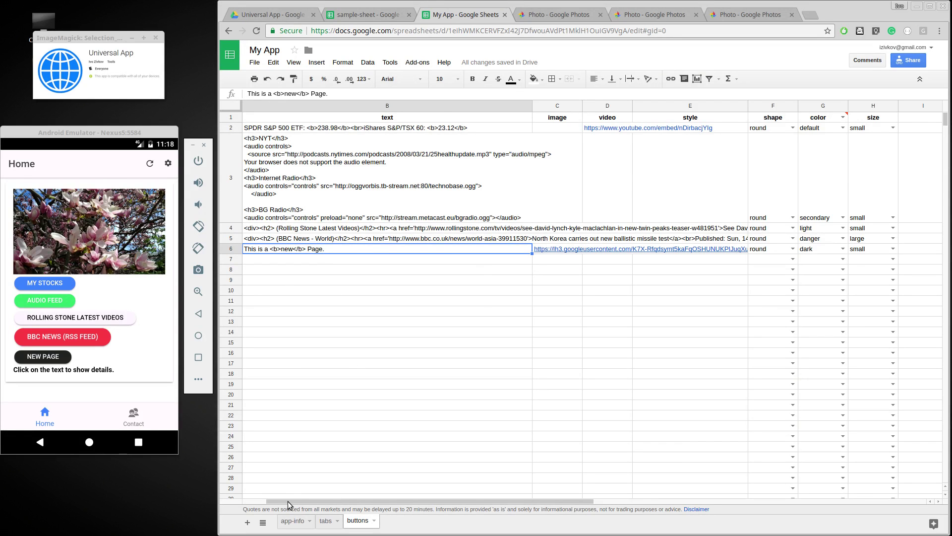
drag(288, 501, 264, 502)
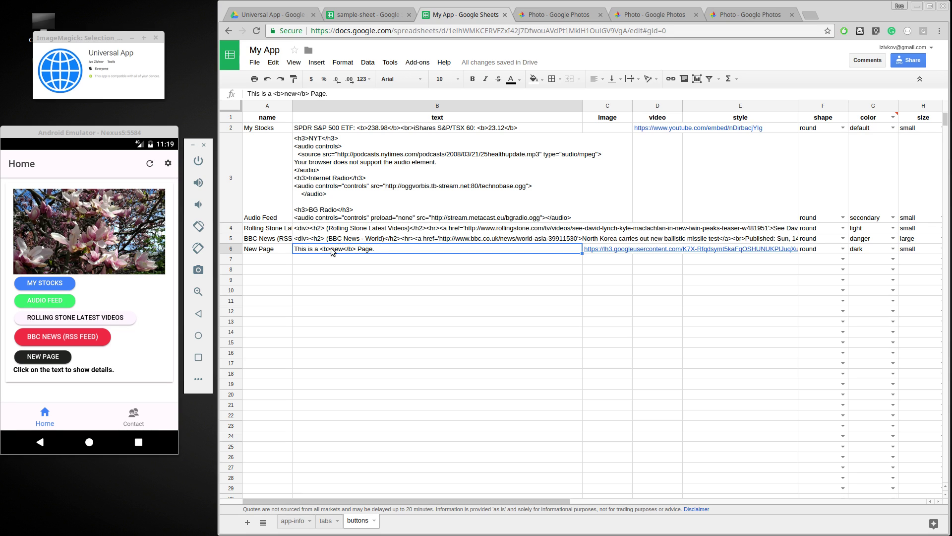
click(54, 285)
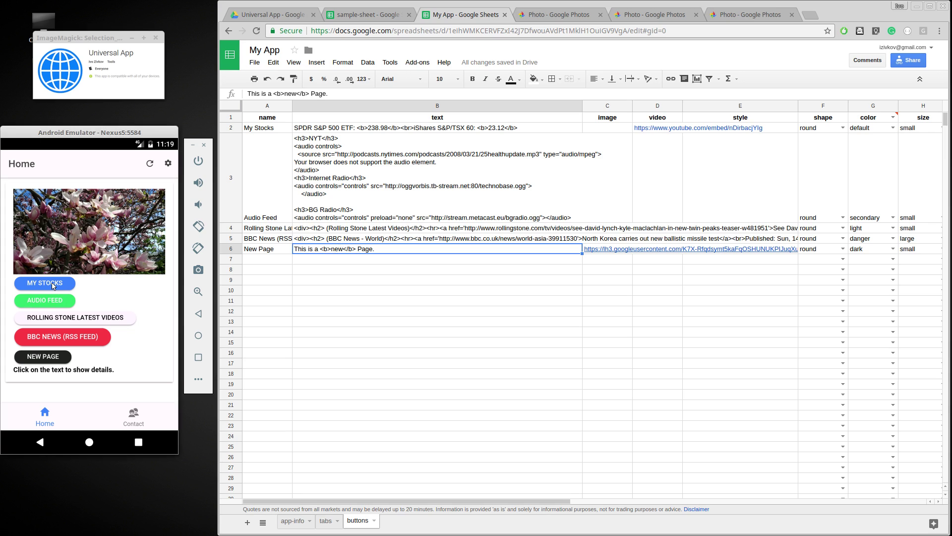
click(54, 285)
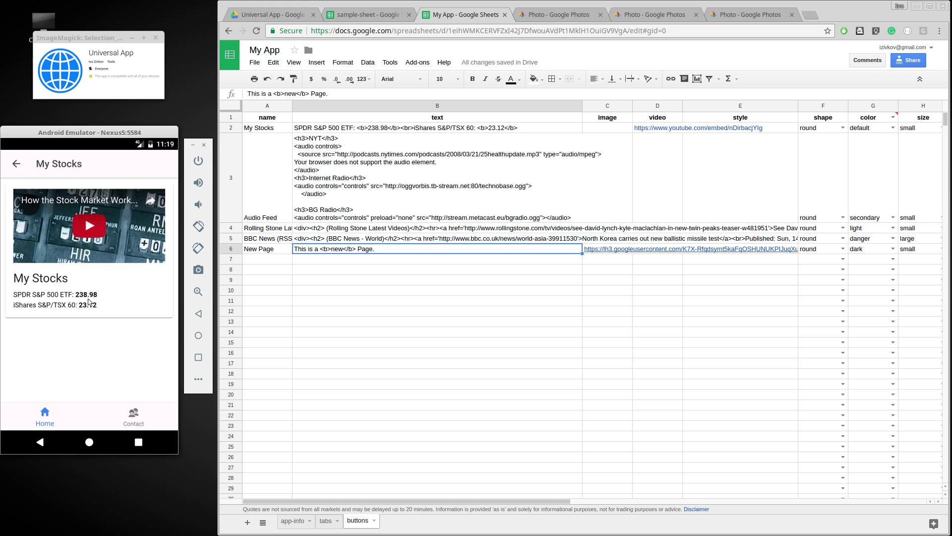
Step: Inspect the GOOGLEFINANCE formula in B2 that feeds the stock quotes
click(326, 130)
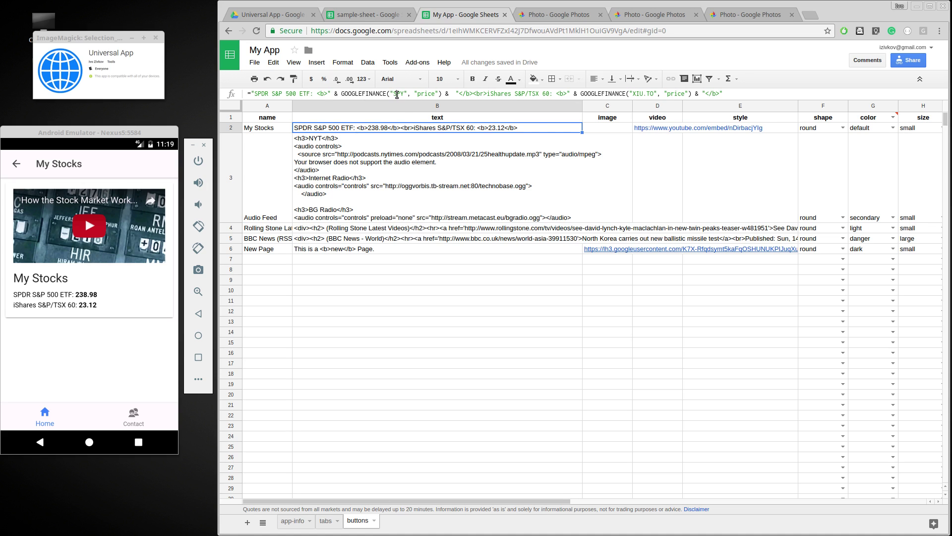
click(397, 94)
click(439, 148)
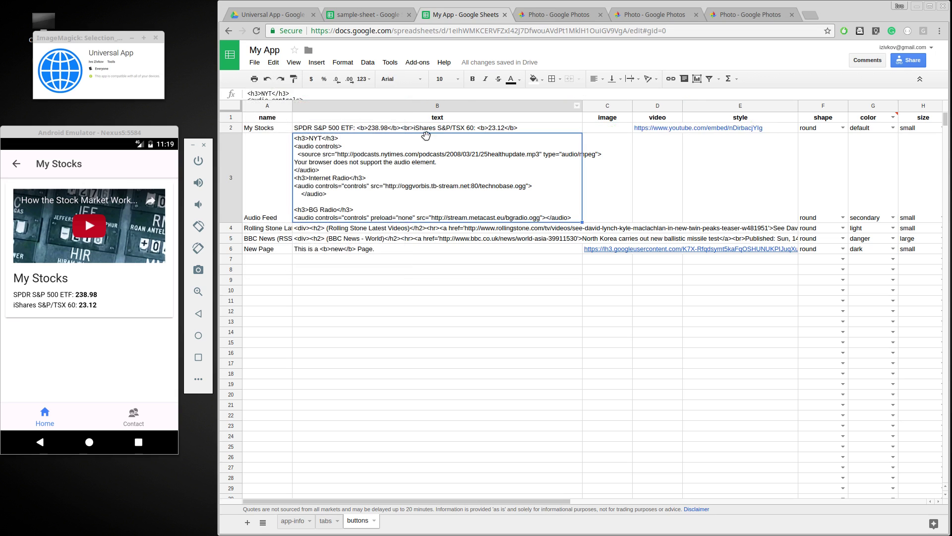
click(426, 129)
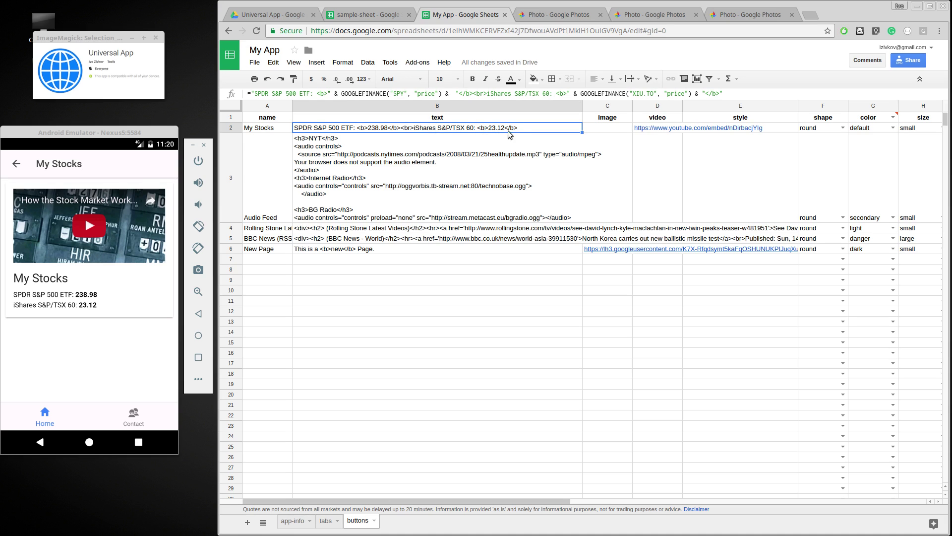
click(17, 165)
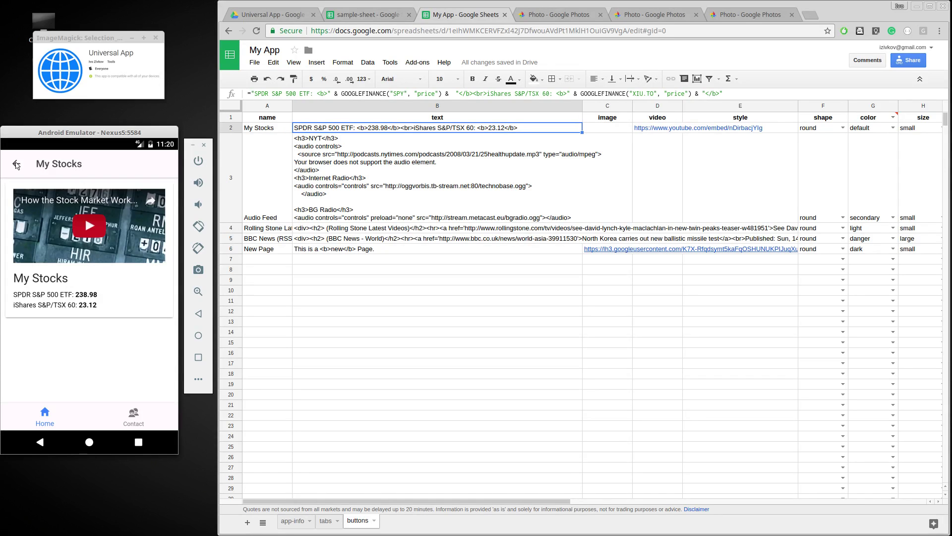
Step: Return the app Home, switch to the tabs sheet and open E2's image address
click(16, 164)
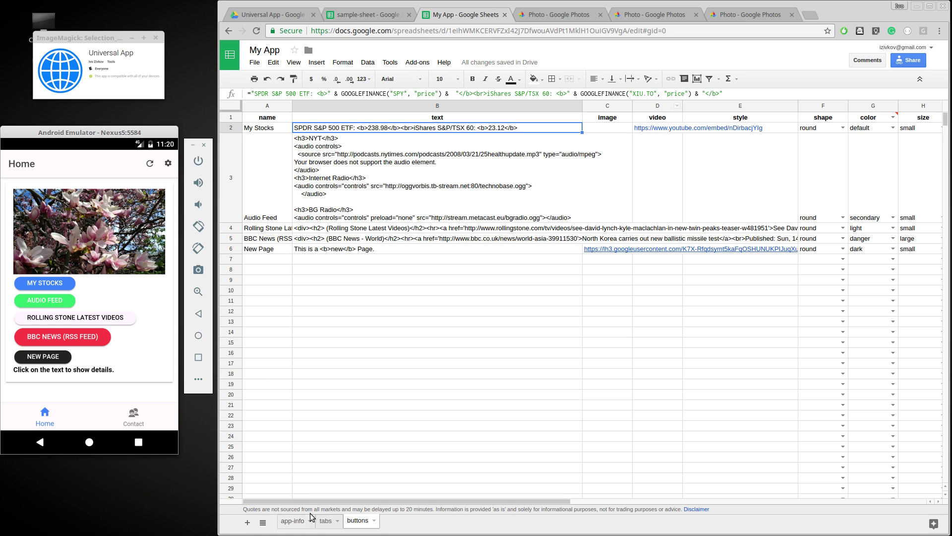
click(325, 521)
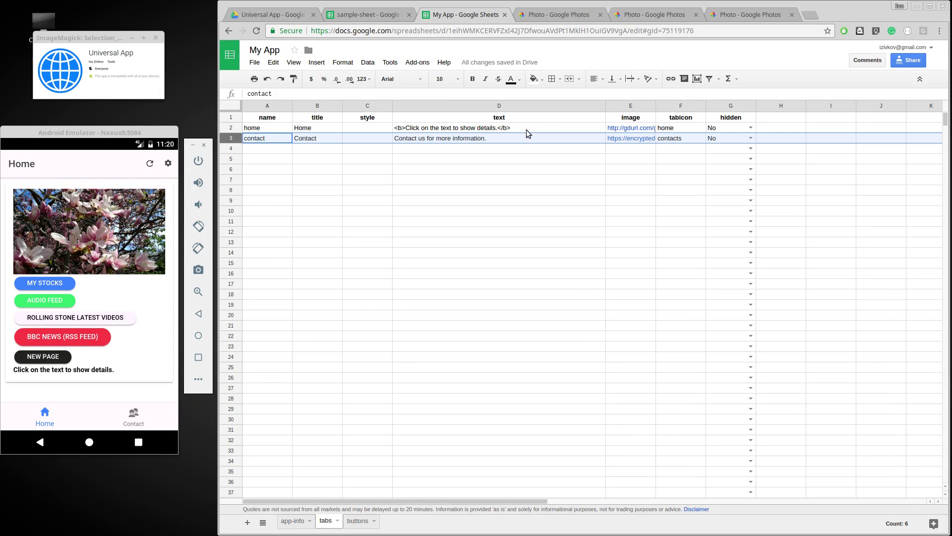
click(624, 128)
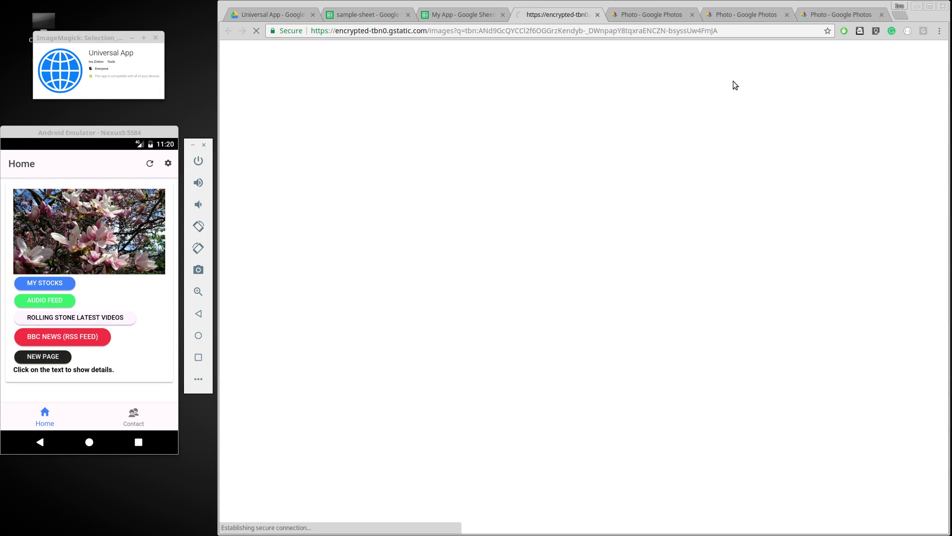
click(597, 14)
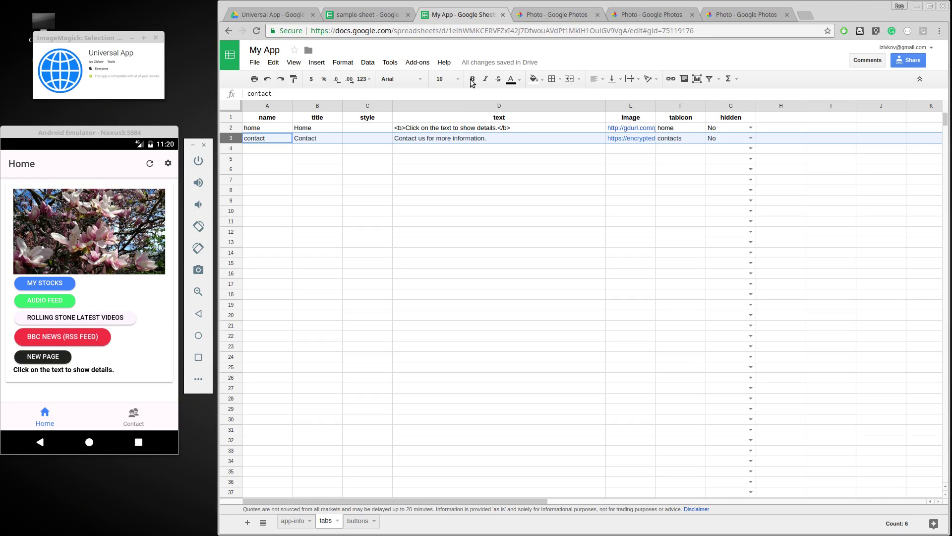
double_click(612, 130)
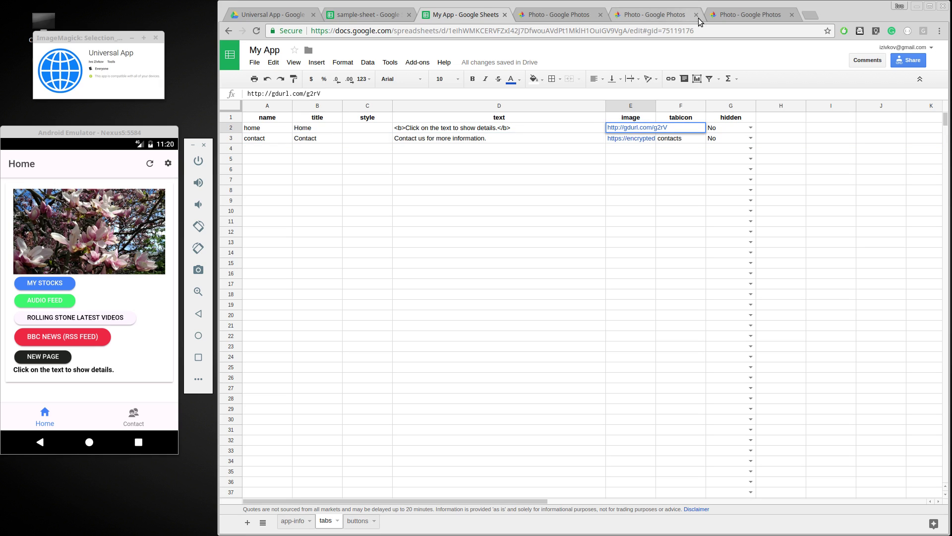
Step: Copy the second scooter photo's image address in Google Photos
click(724, 17)
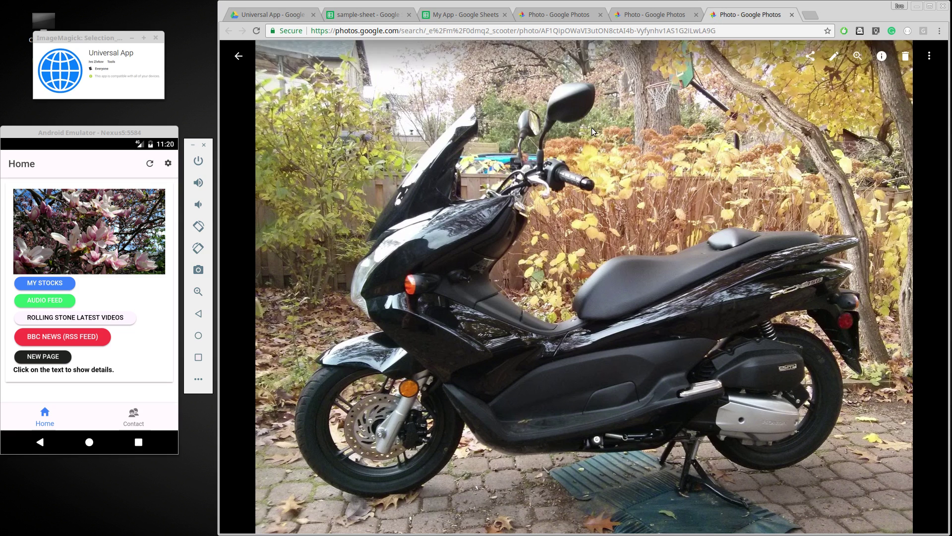
right_click(591, 127)
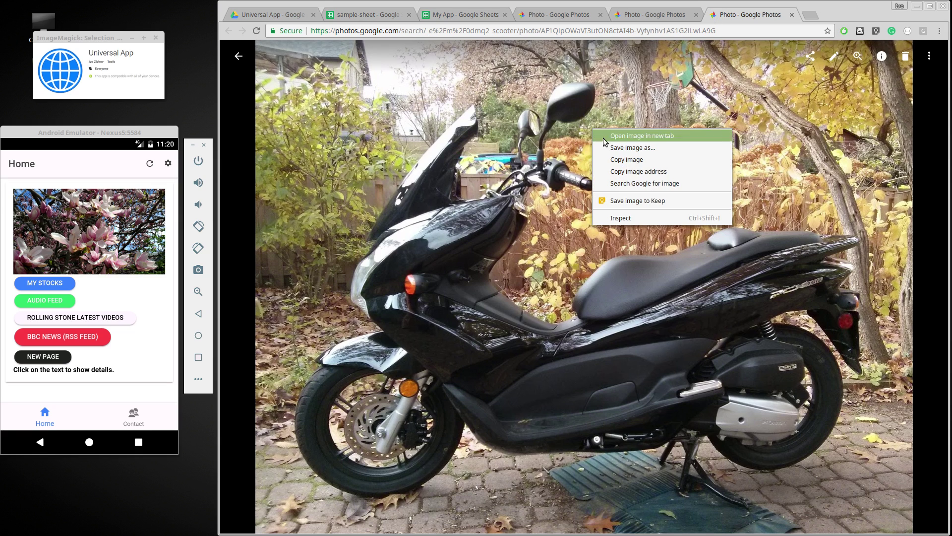
click(618, 172)
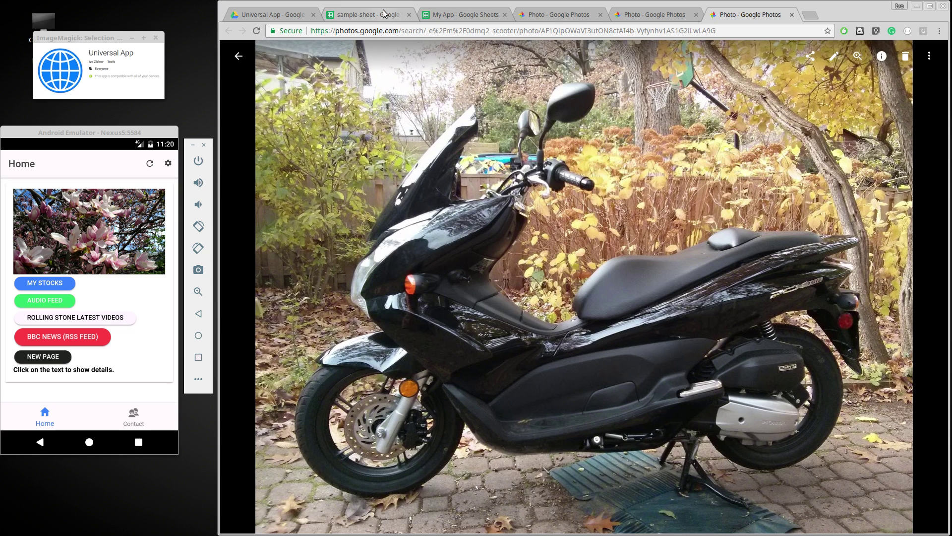
Step: Paste the scooter photo's address over E2's old image URL and reload the app
click(425, 15)
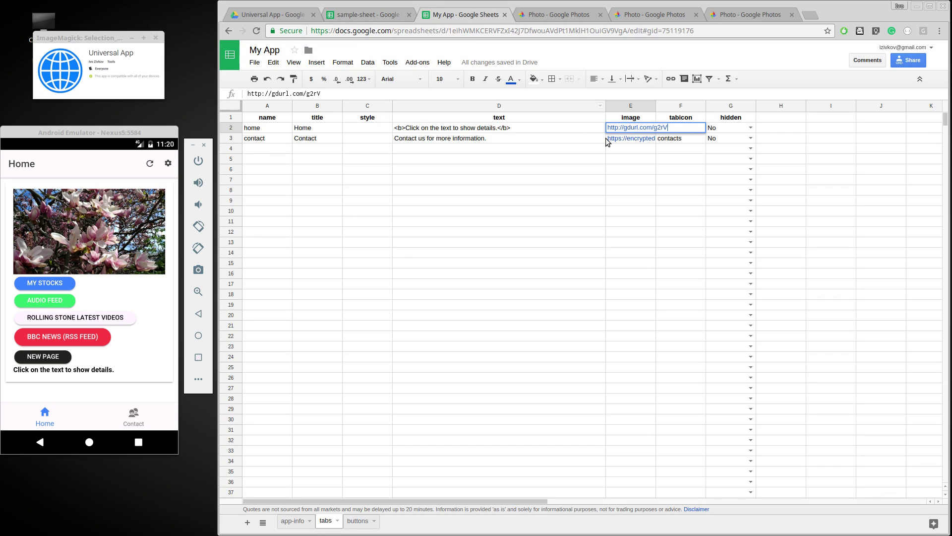
click(624, 129)
triple_click(625, 129)
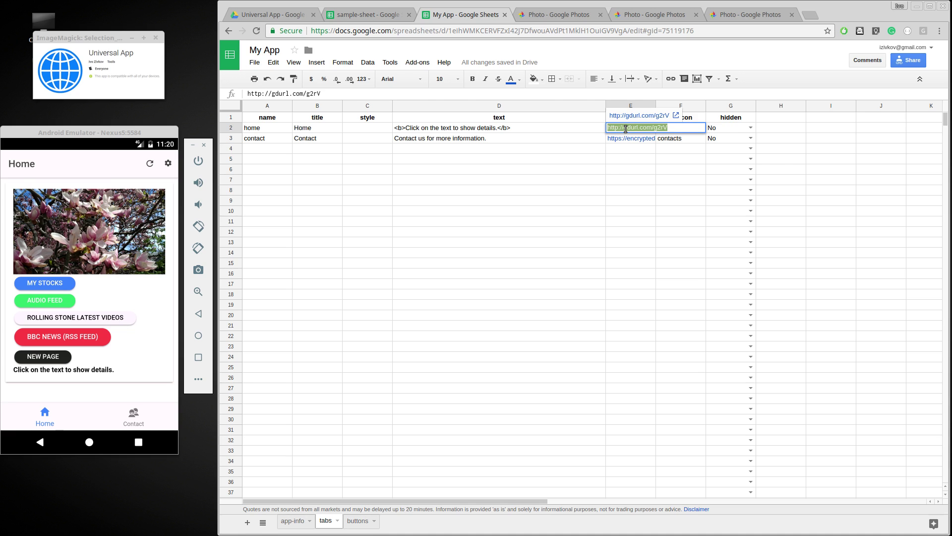
key(ctrl+v)
key(Return)
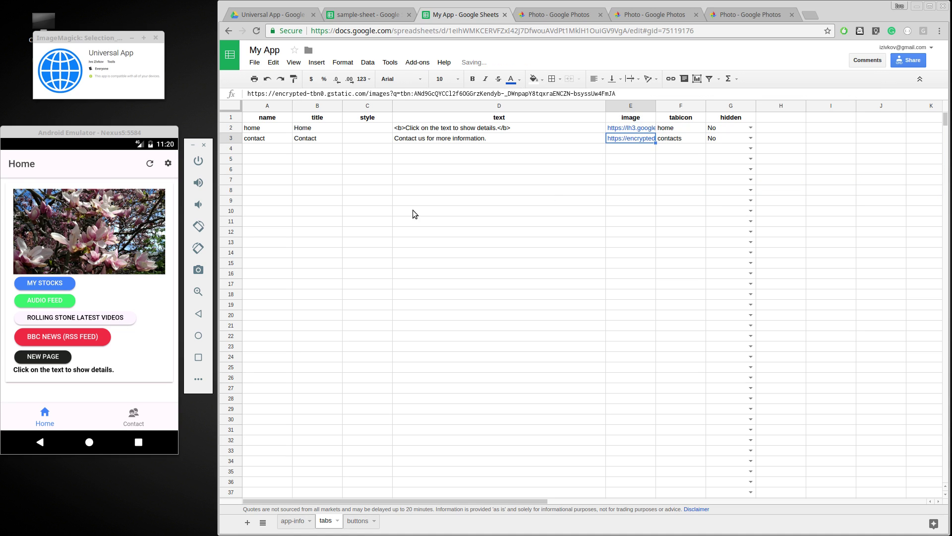
click(150, 163)
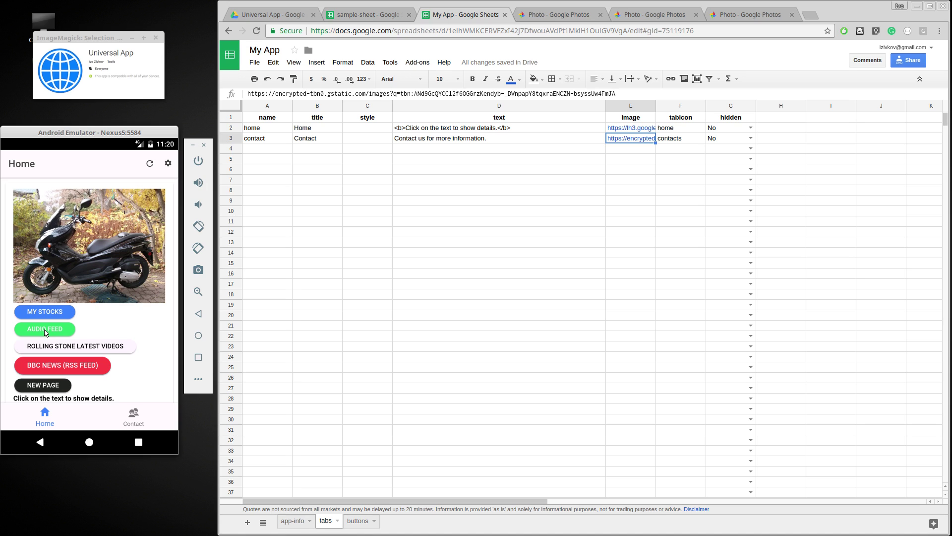
Step: View the app's Audio Feed page, switch to the buttons sheet, then return the app Home
click(45, 330)
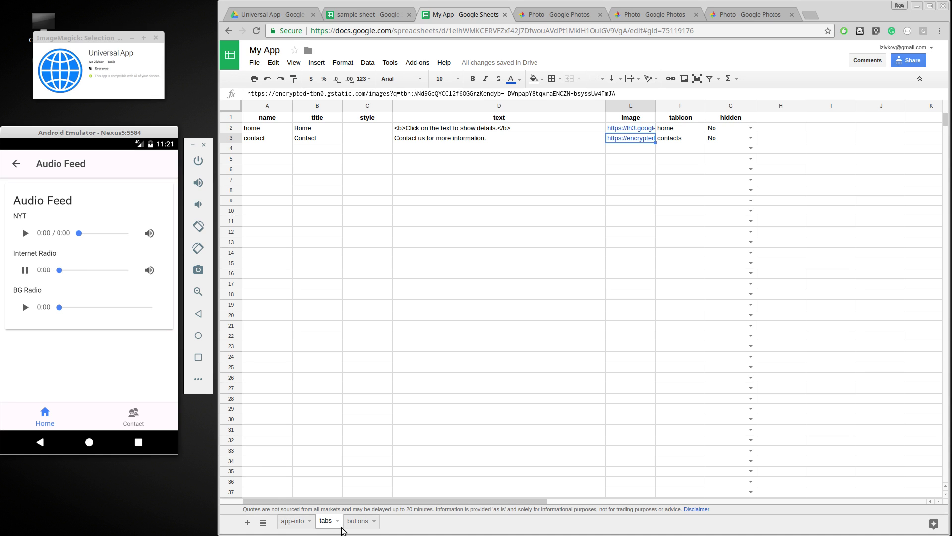
click(357, 521)
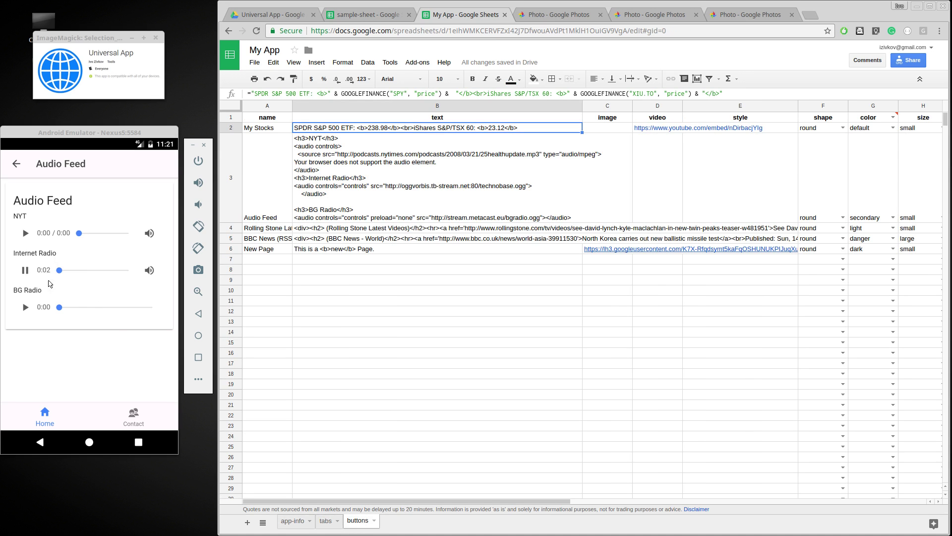
key(super+d)
key(super+d)
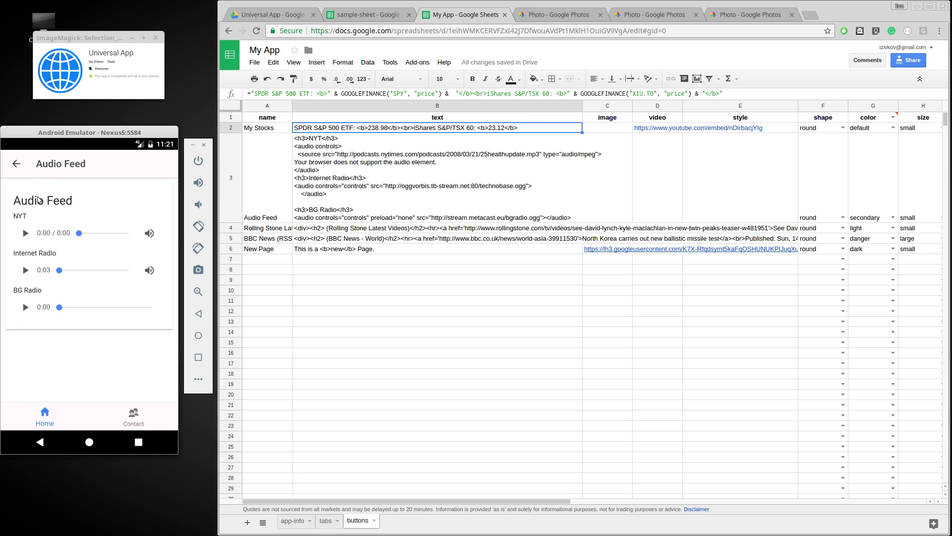
click(17, 168)
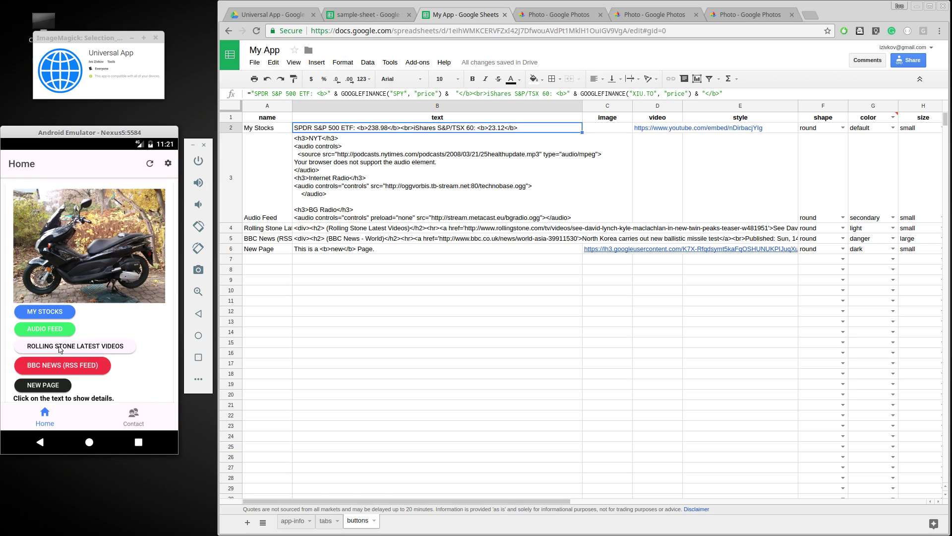
Step: Open the app's Rolling Stone Latest Videos page and expand cell B4's HTML
click(59, 349)
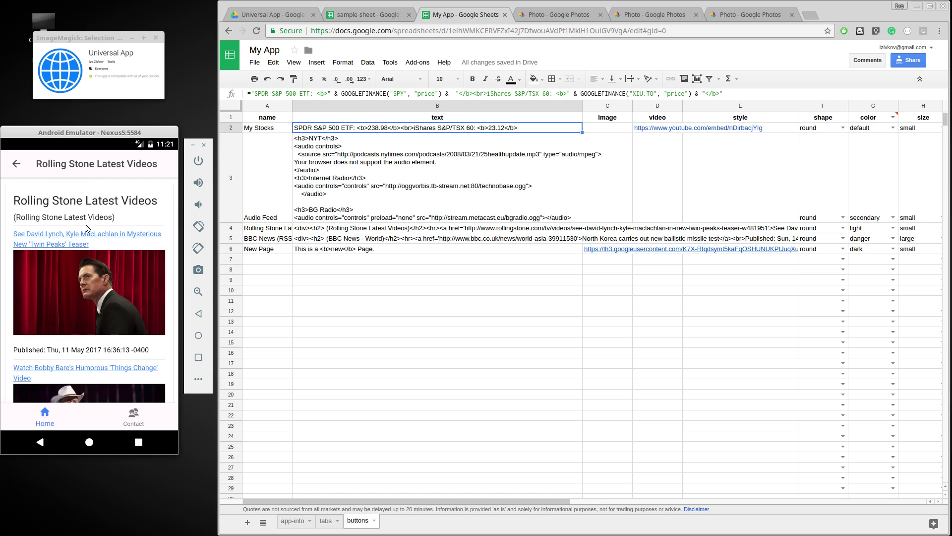
double_click(348, 232)
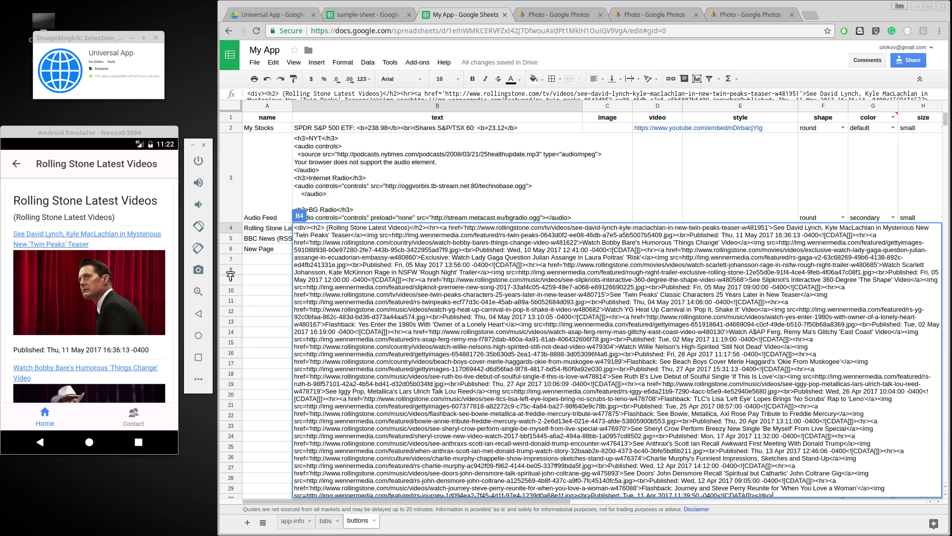
Step: Switch the app to Sample App from the settings app list
click(16, 165)
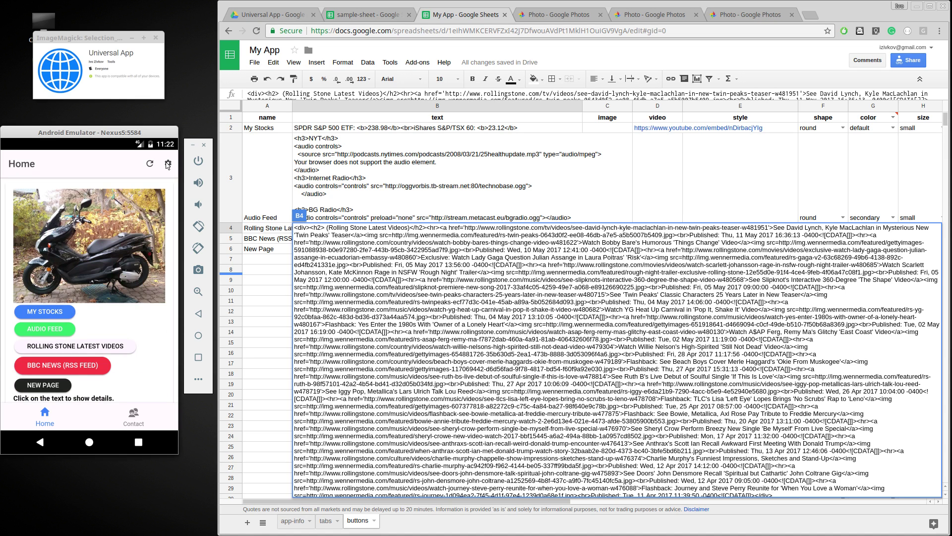
click(167, 164)
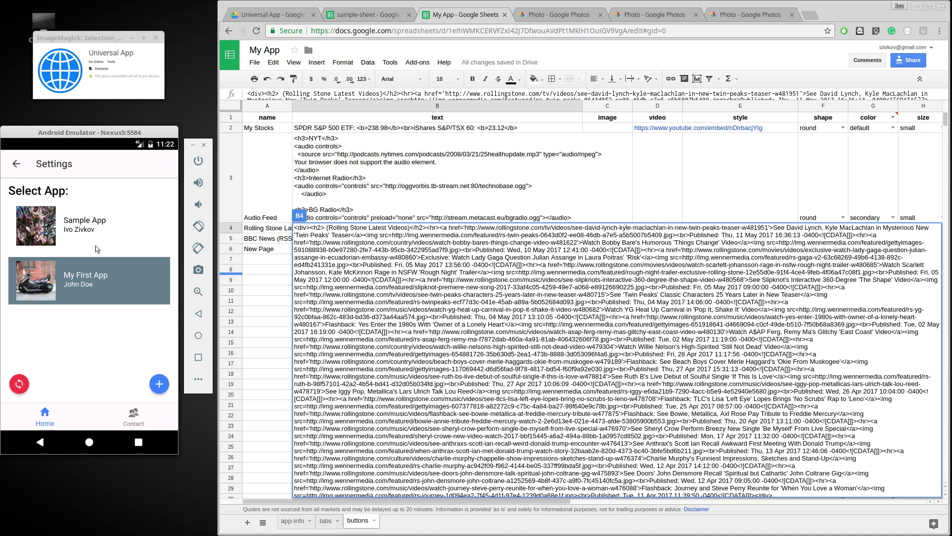
click(85, 278)
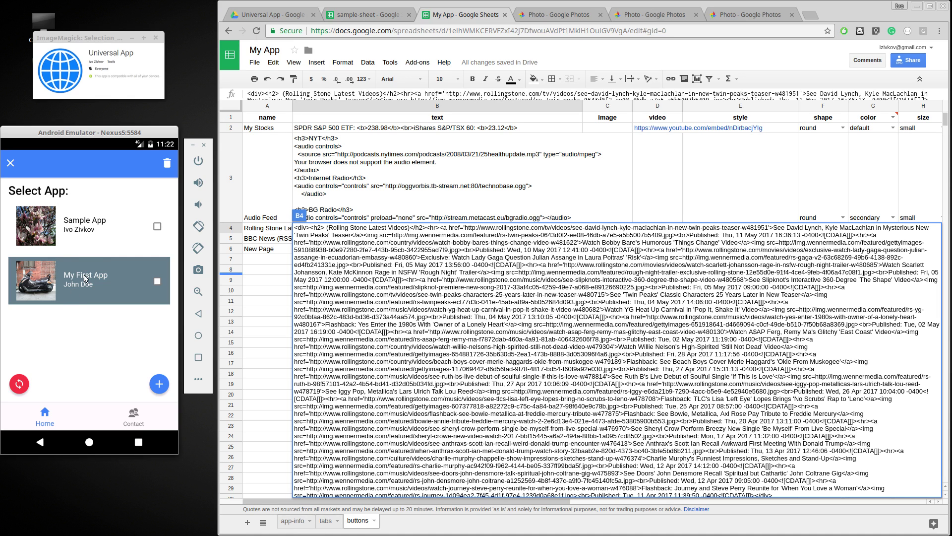
click(90, 228)
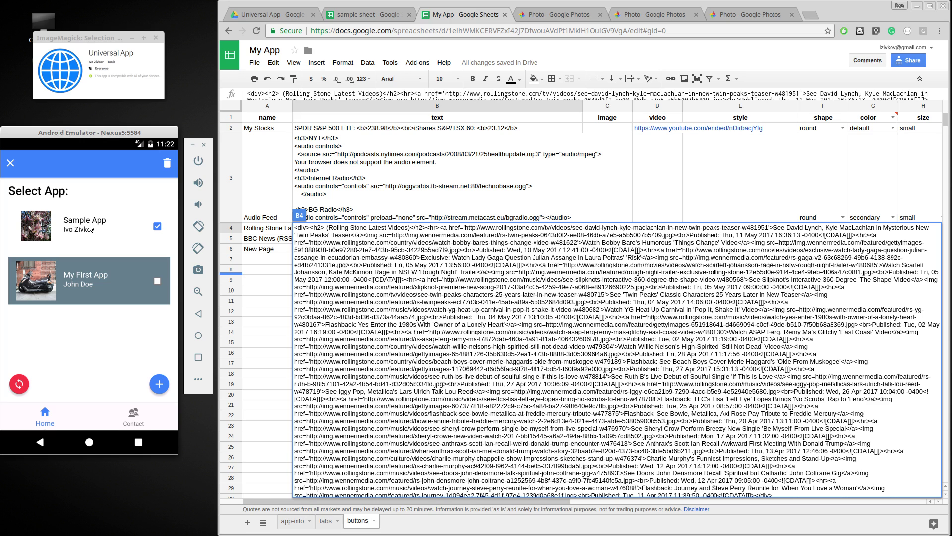
click(89, 229)
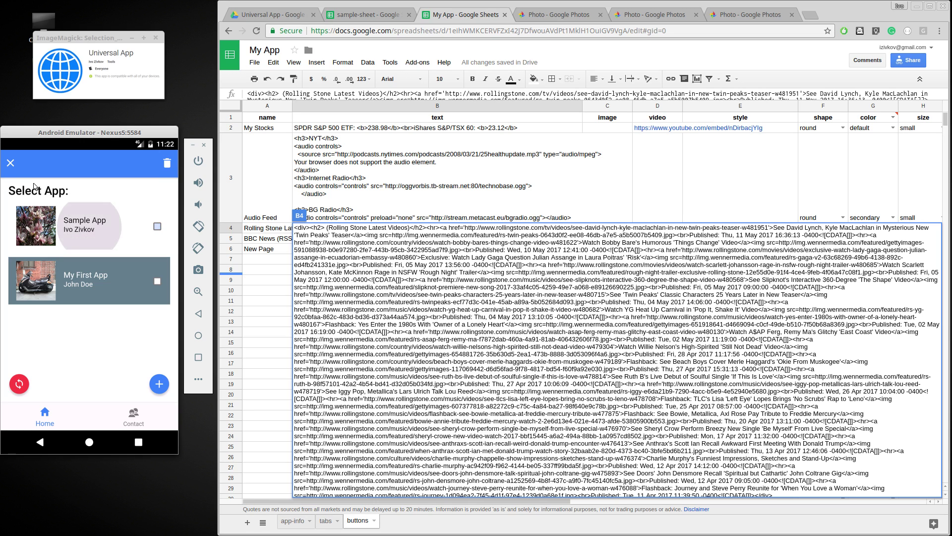
click(82, 229)
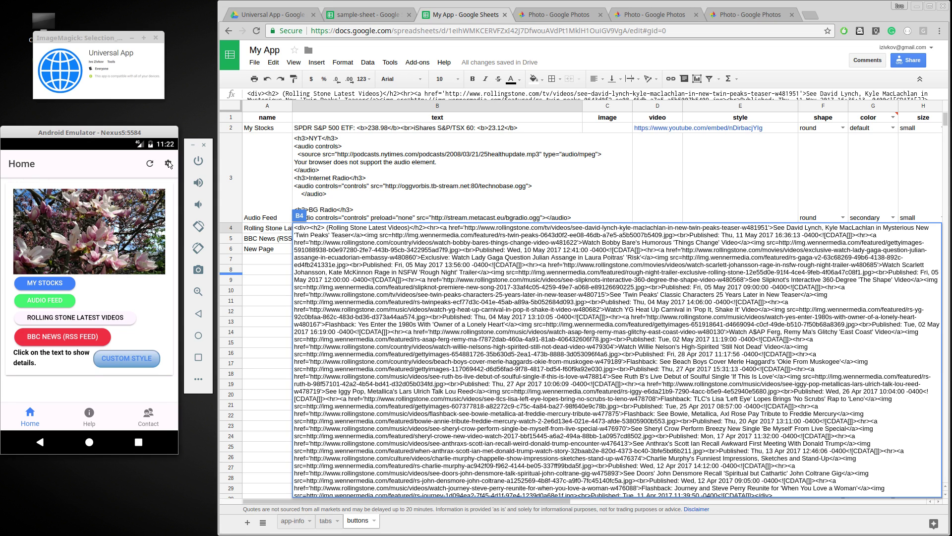
Step: Select My First App in the app list and delete it
click(169, 164)
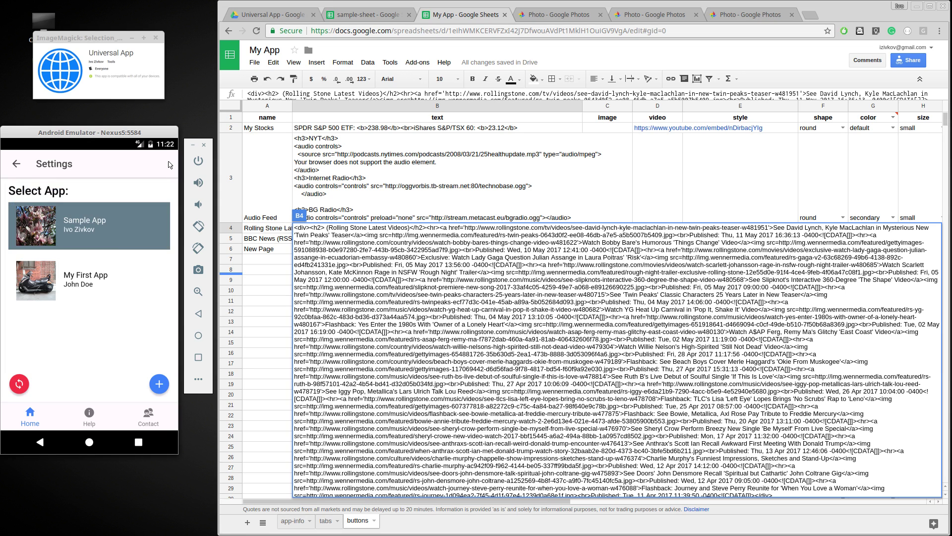
click(87, 286)
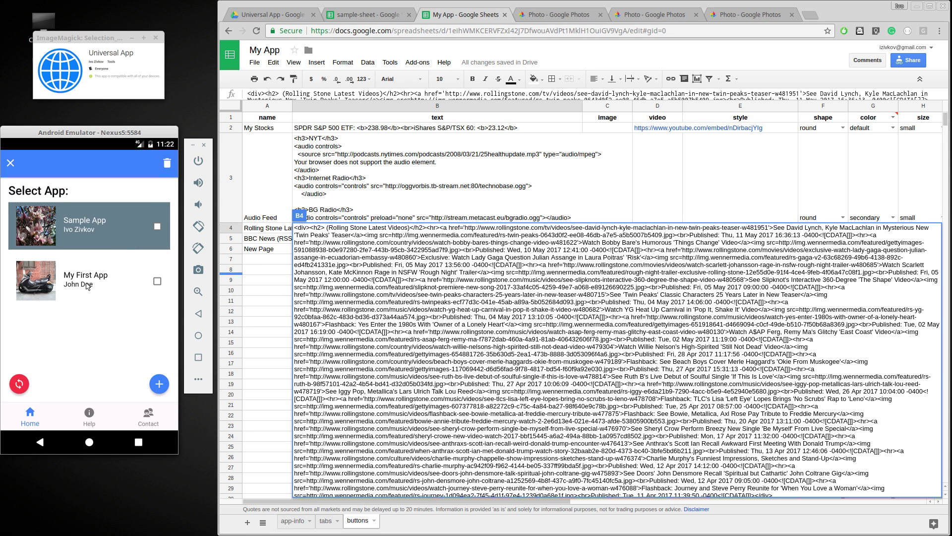
click(157, 282)
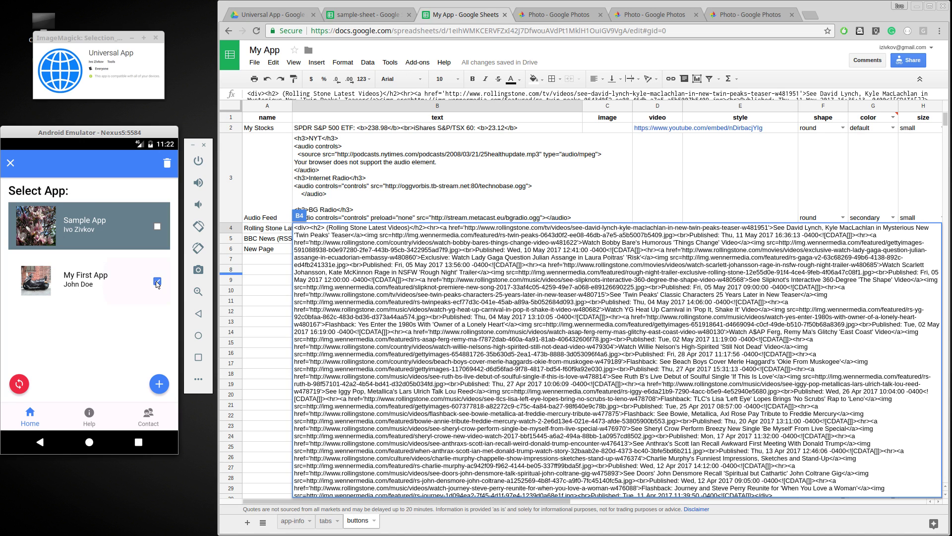
click(167, 165)
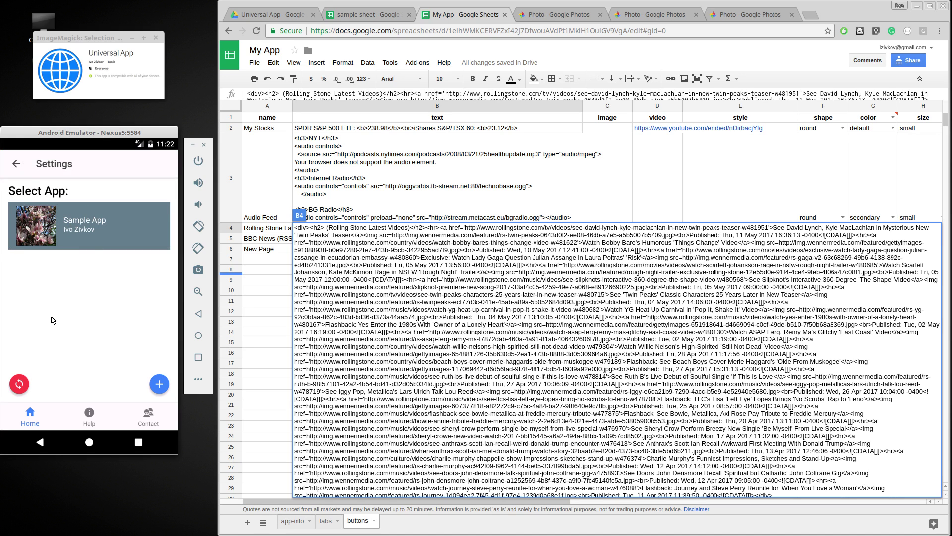
Step: Go back from the Select App list to Sample App's Home page
click(17, 164)
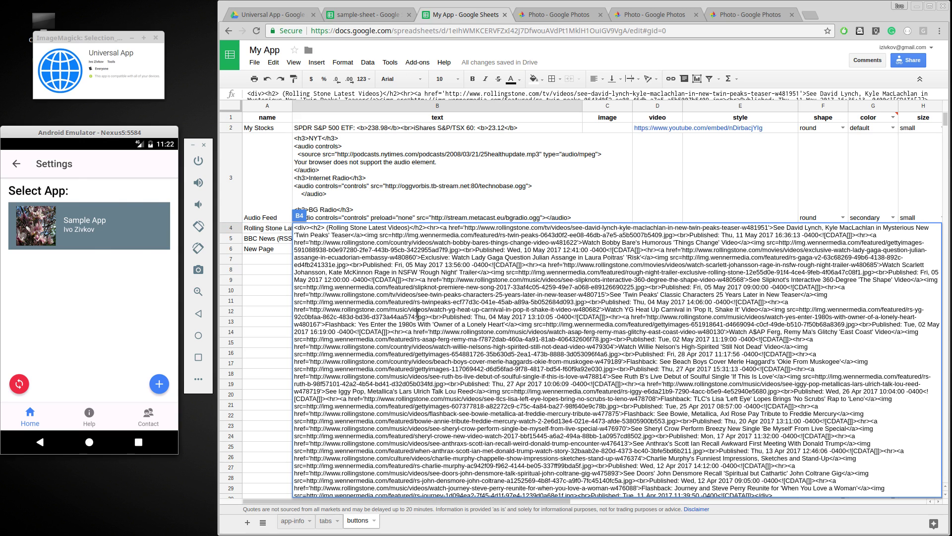